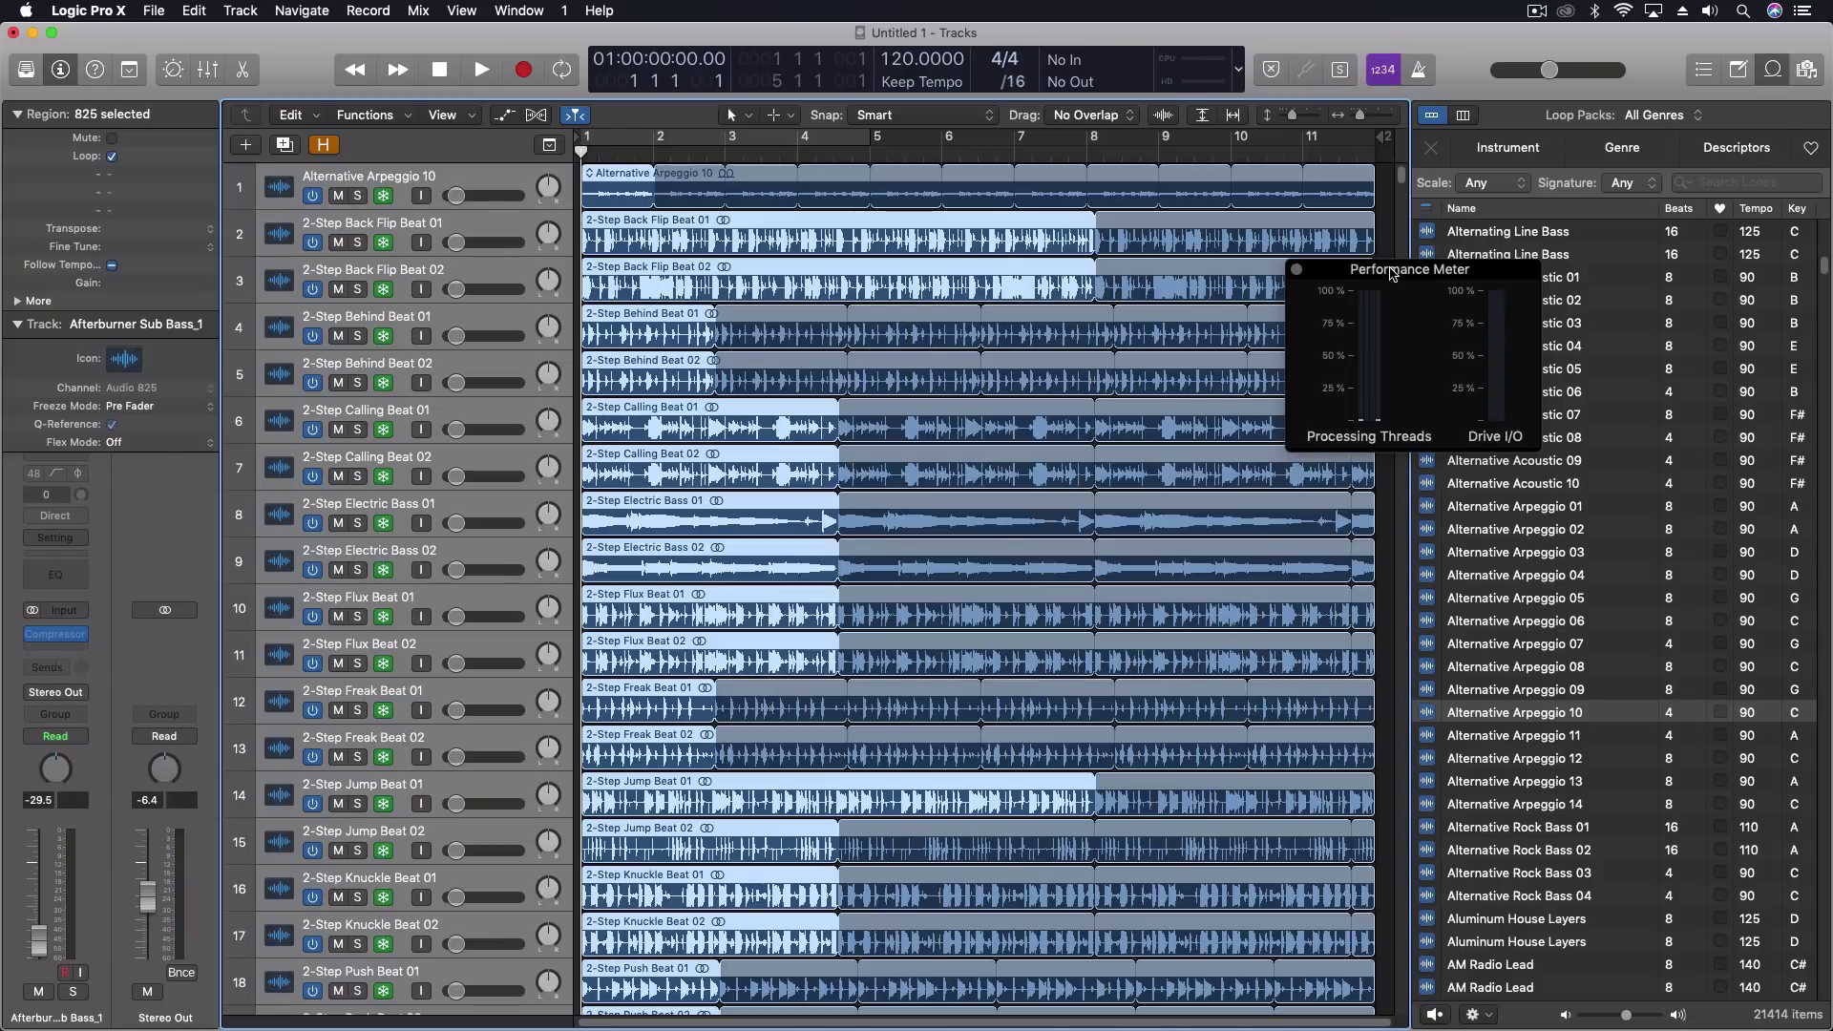
Move the Performance Meter to the bottom-right corner and scroll down to the final track, 825
drag(1391, 274, 1659, 813)
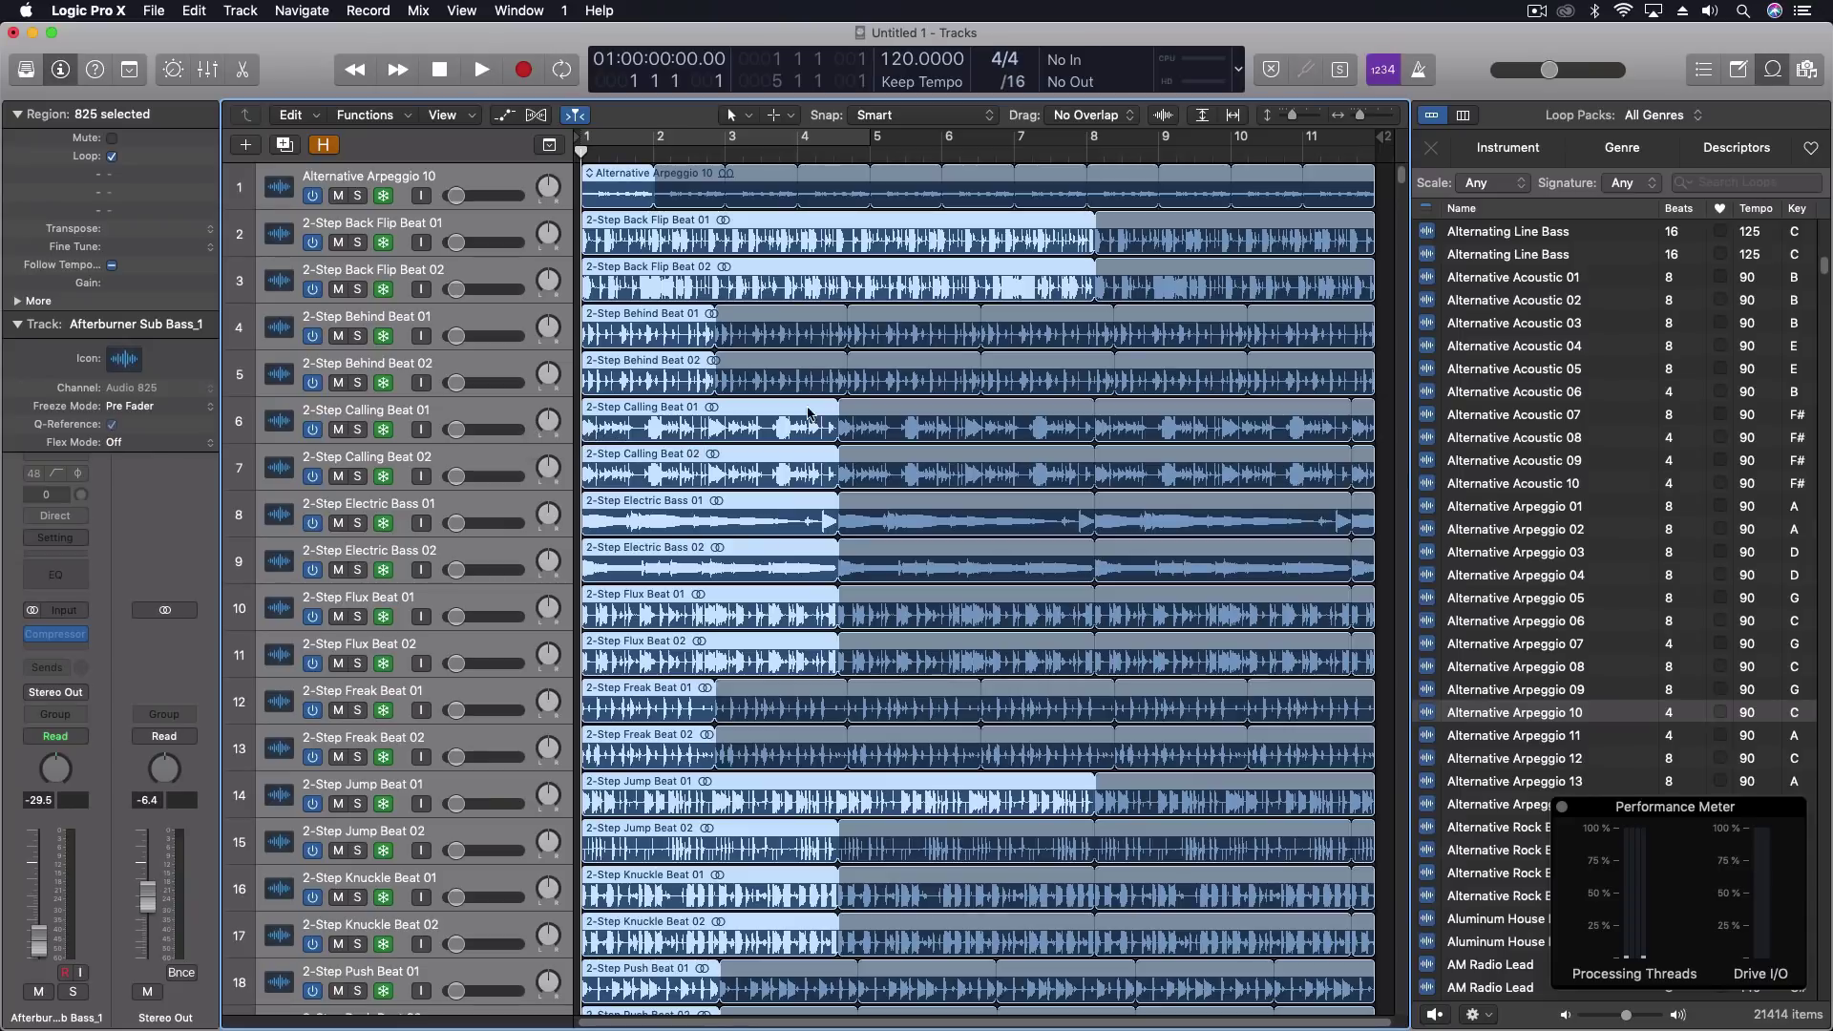
drag(1401, 181, 1389, 1017)
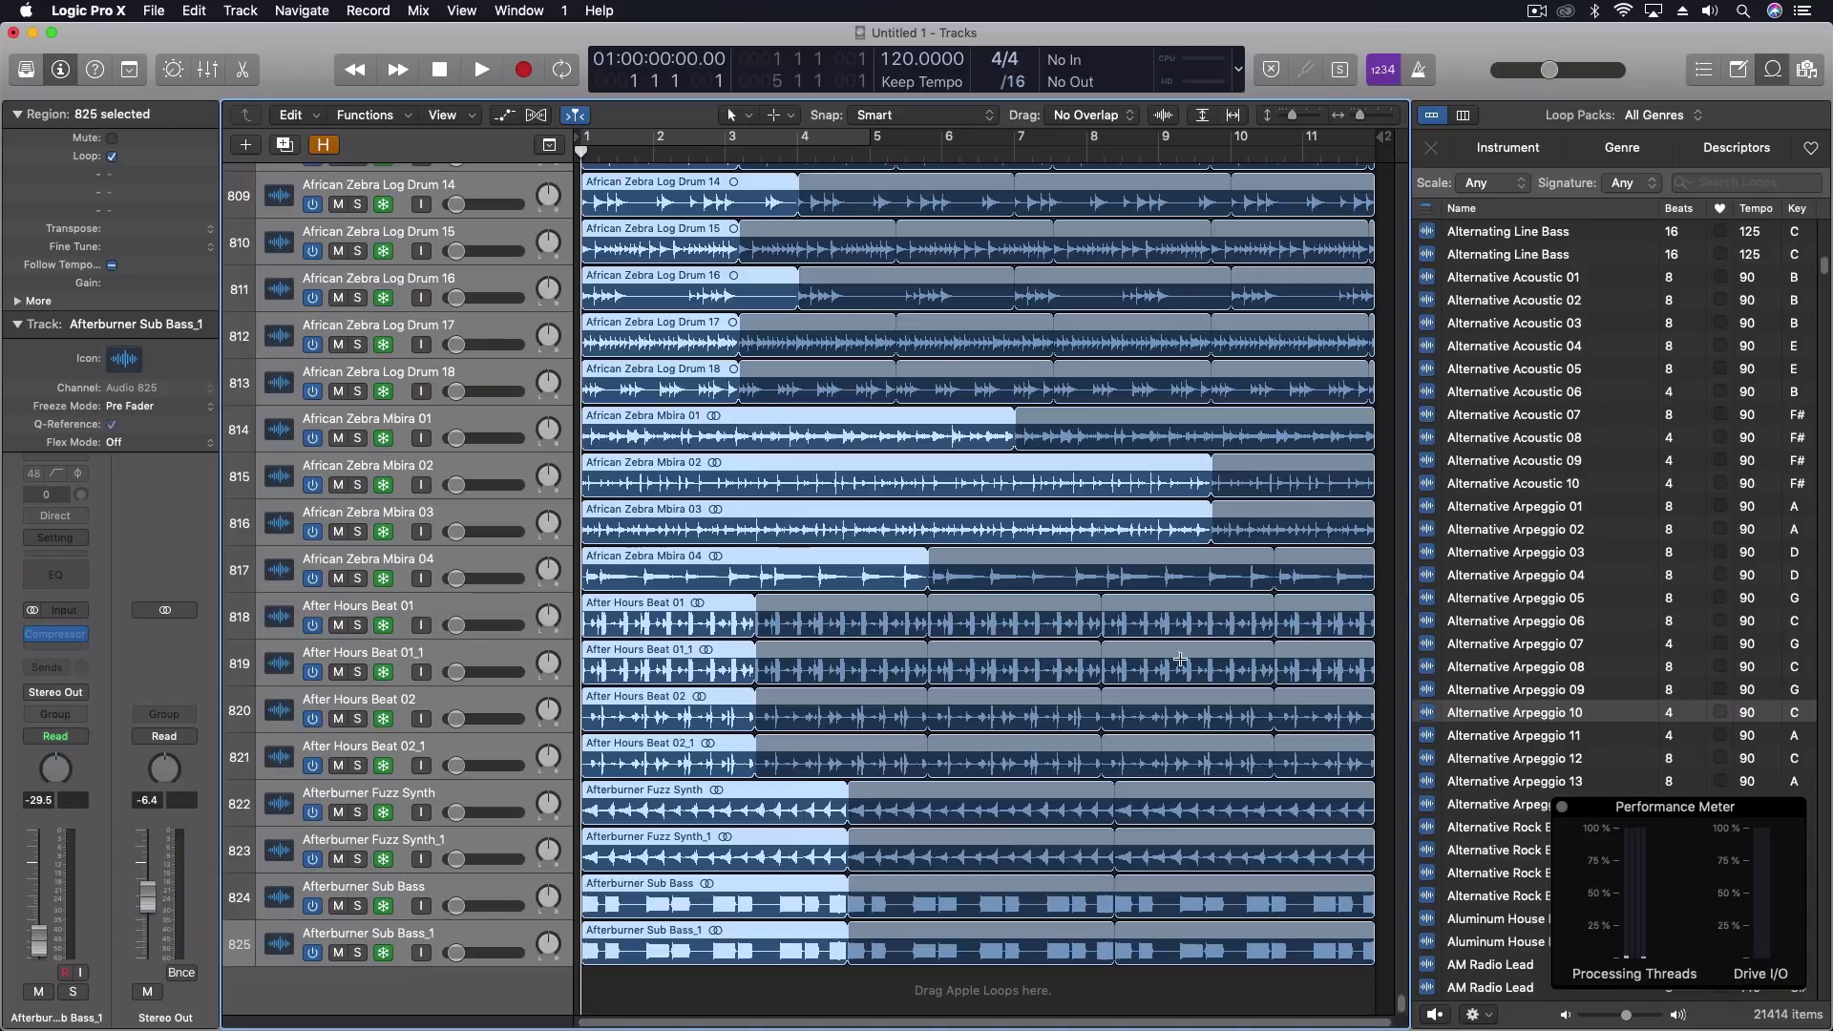
click(1426, 207)
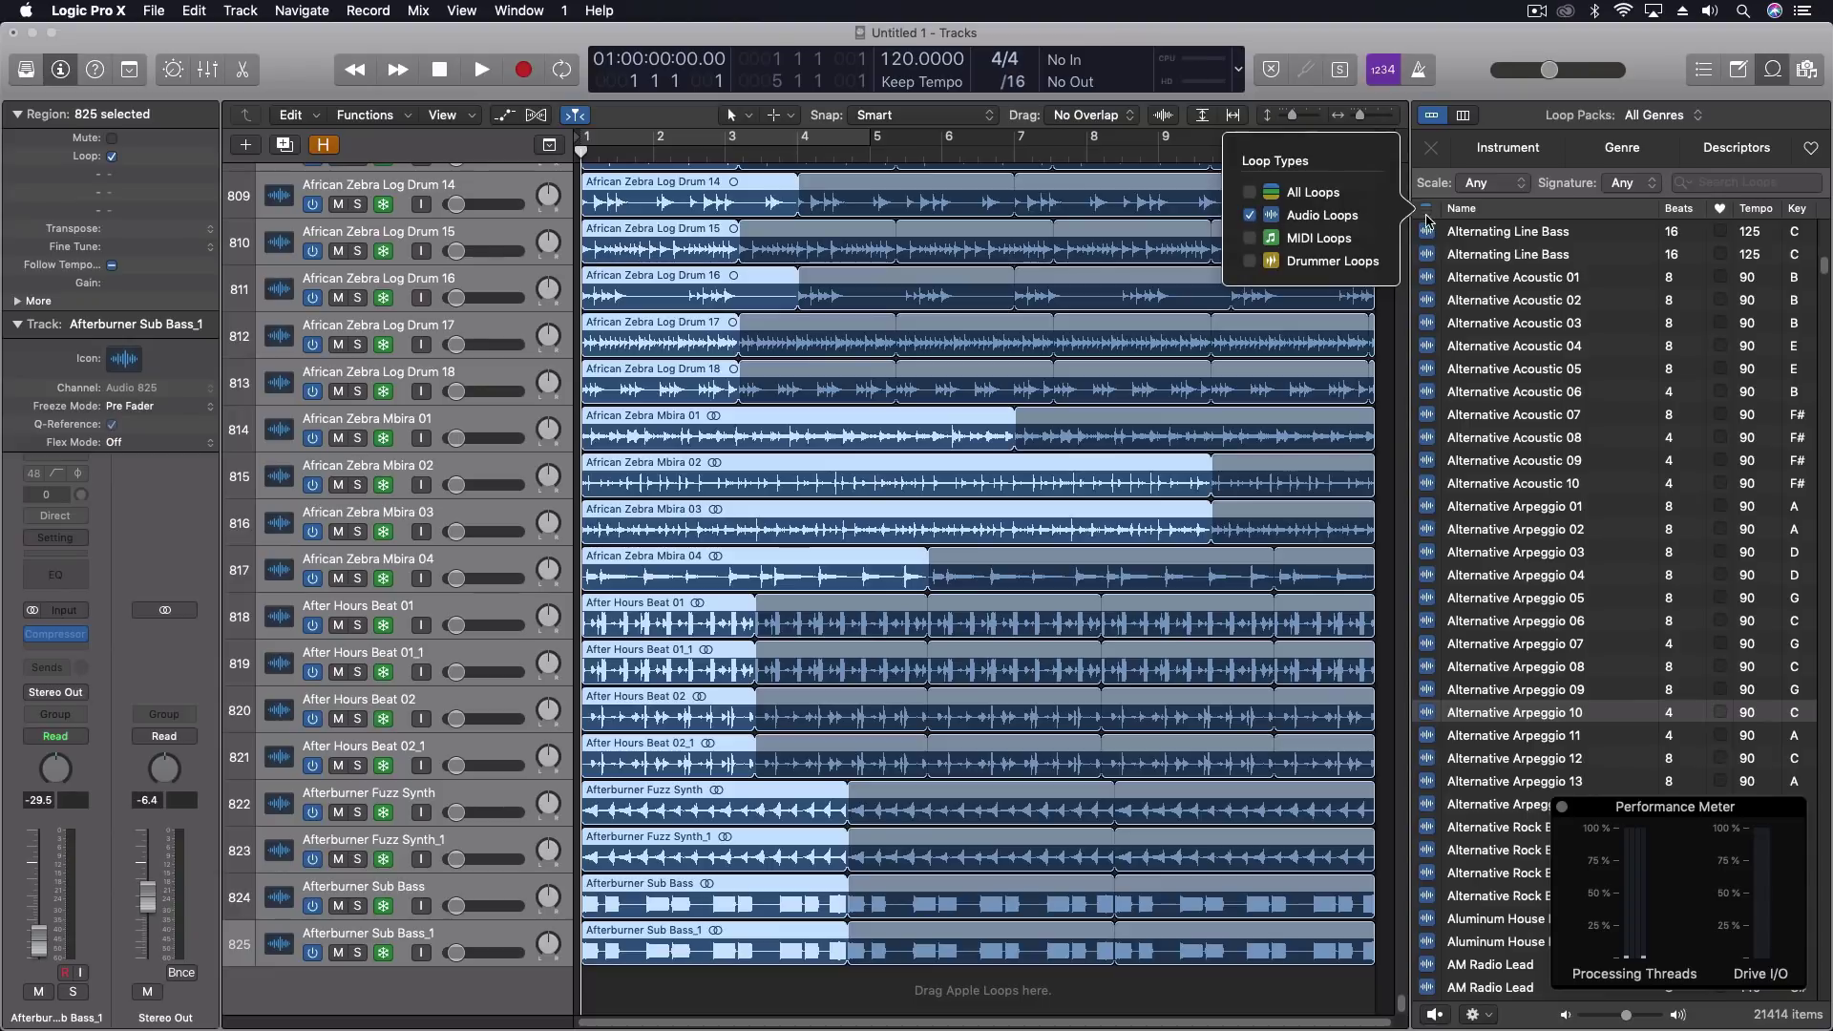
click(1433, 220)
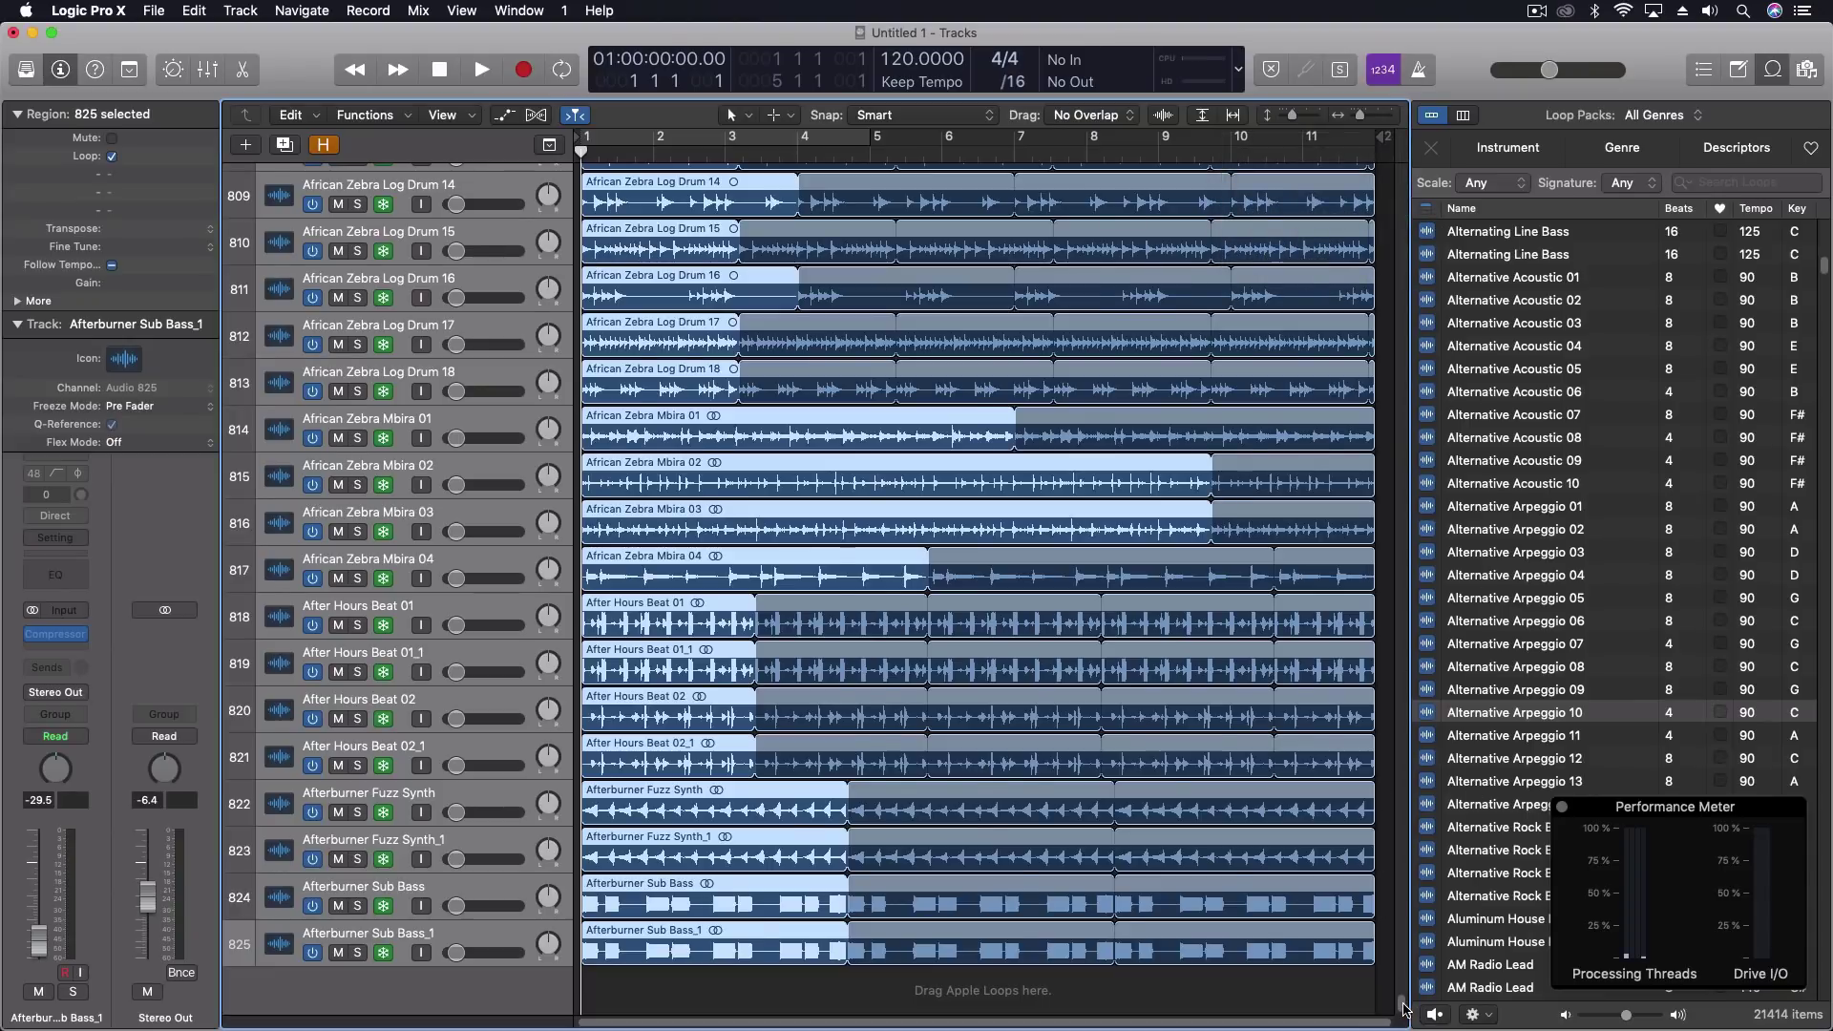
drag(1404, 1009, 1413, 78)
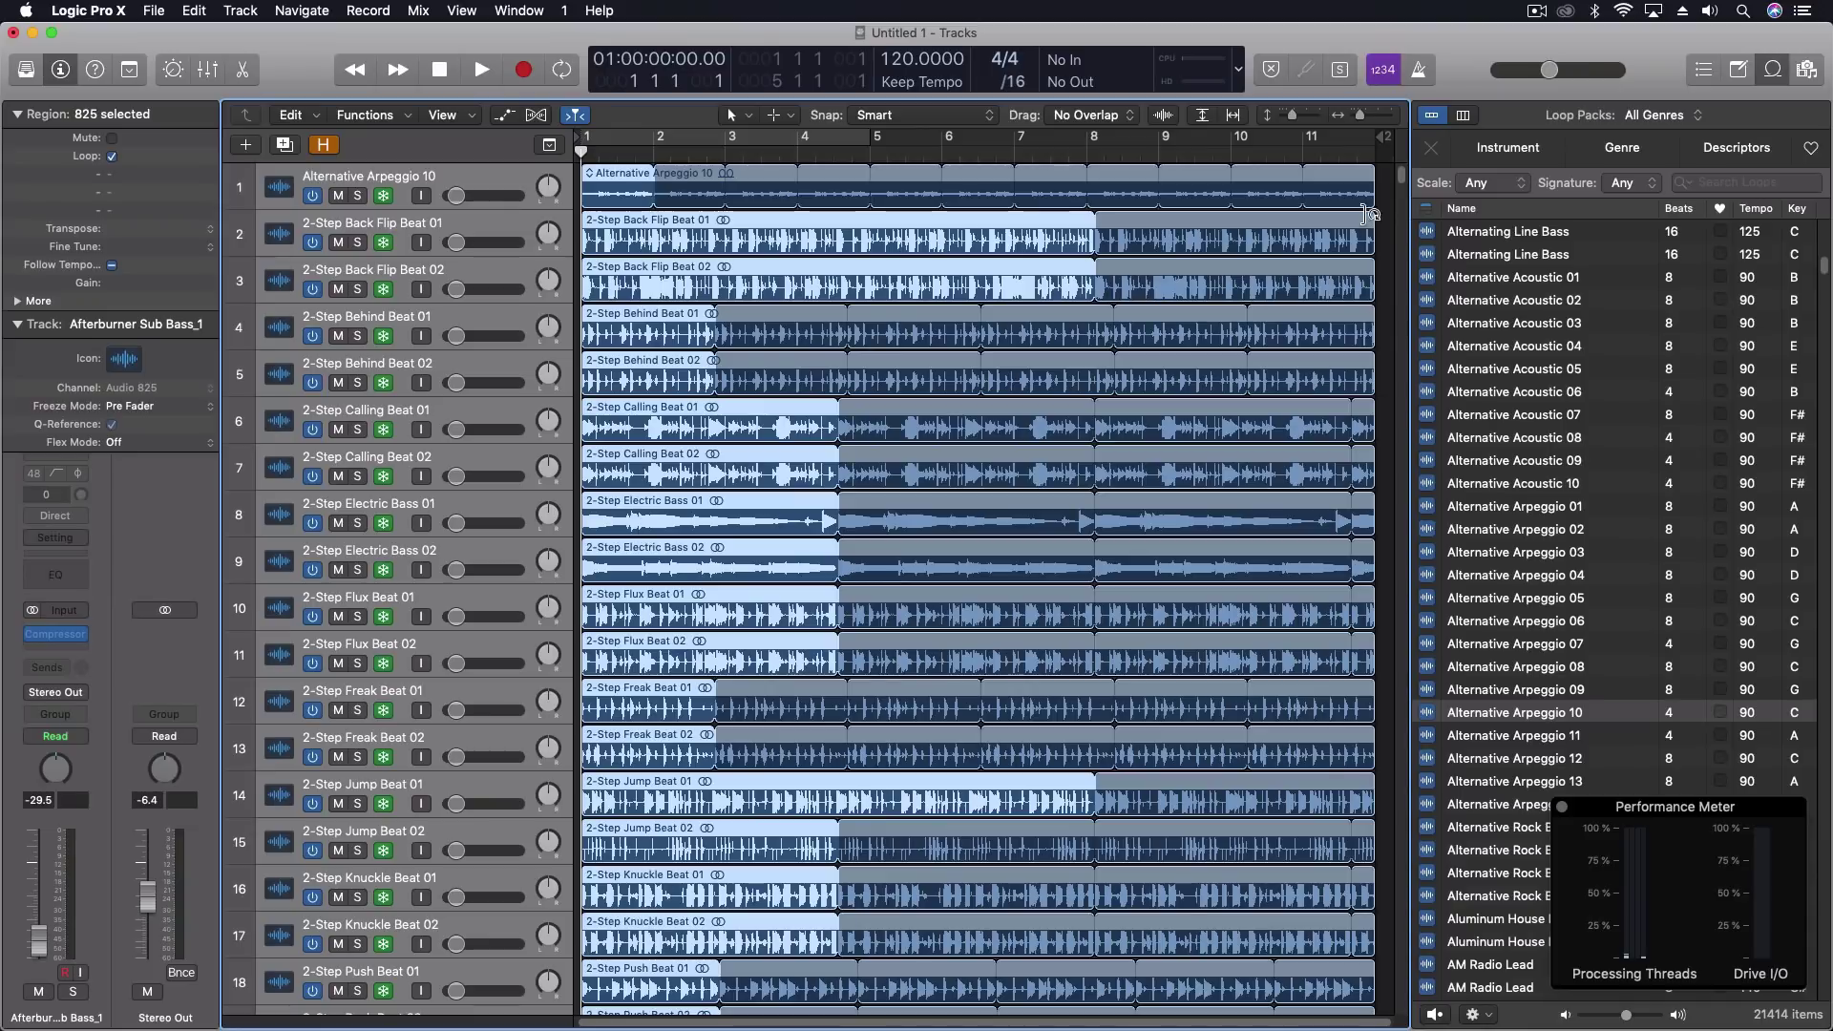
drag(1401, 178, 1392, 1012)
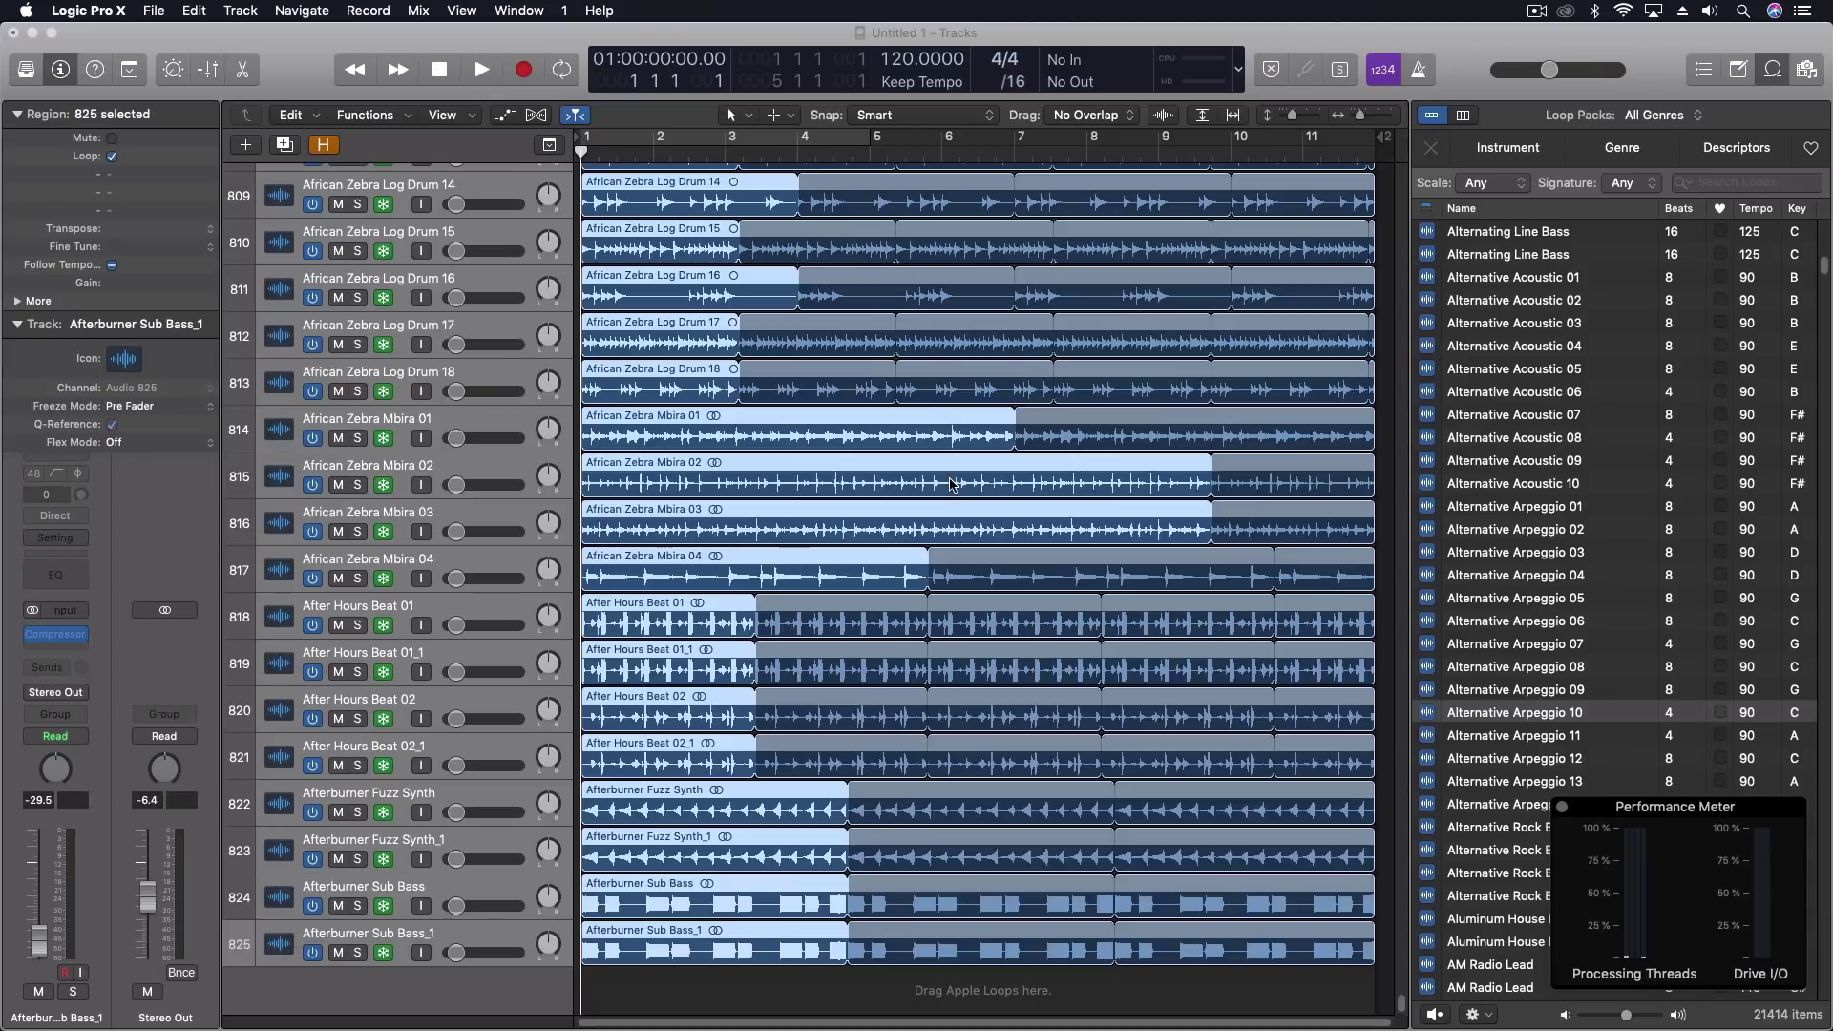
Start playback of the full 825-track session and dismiss the Disk too slow overload alert
click(575, 41)
key(space)
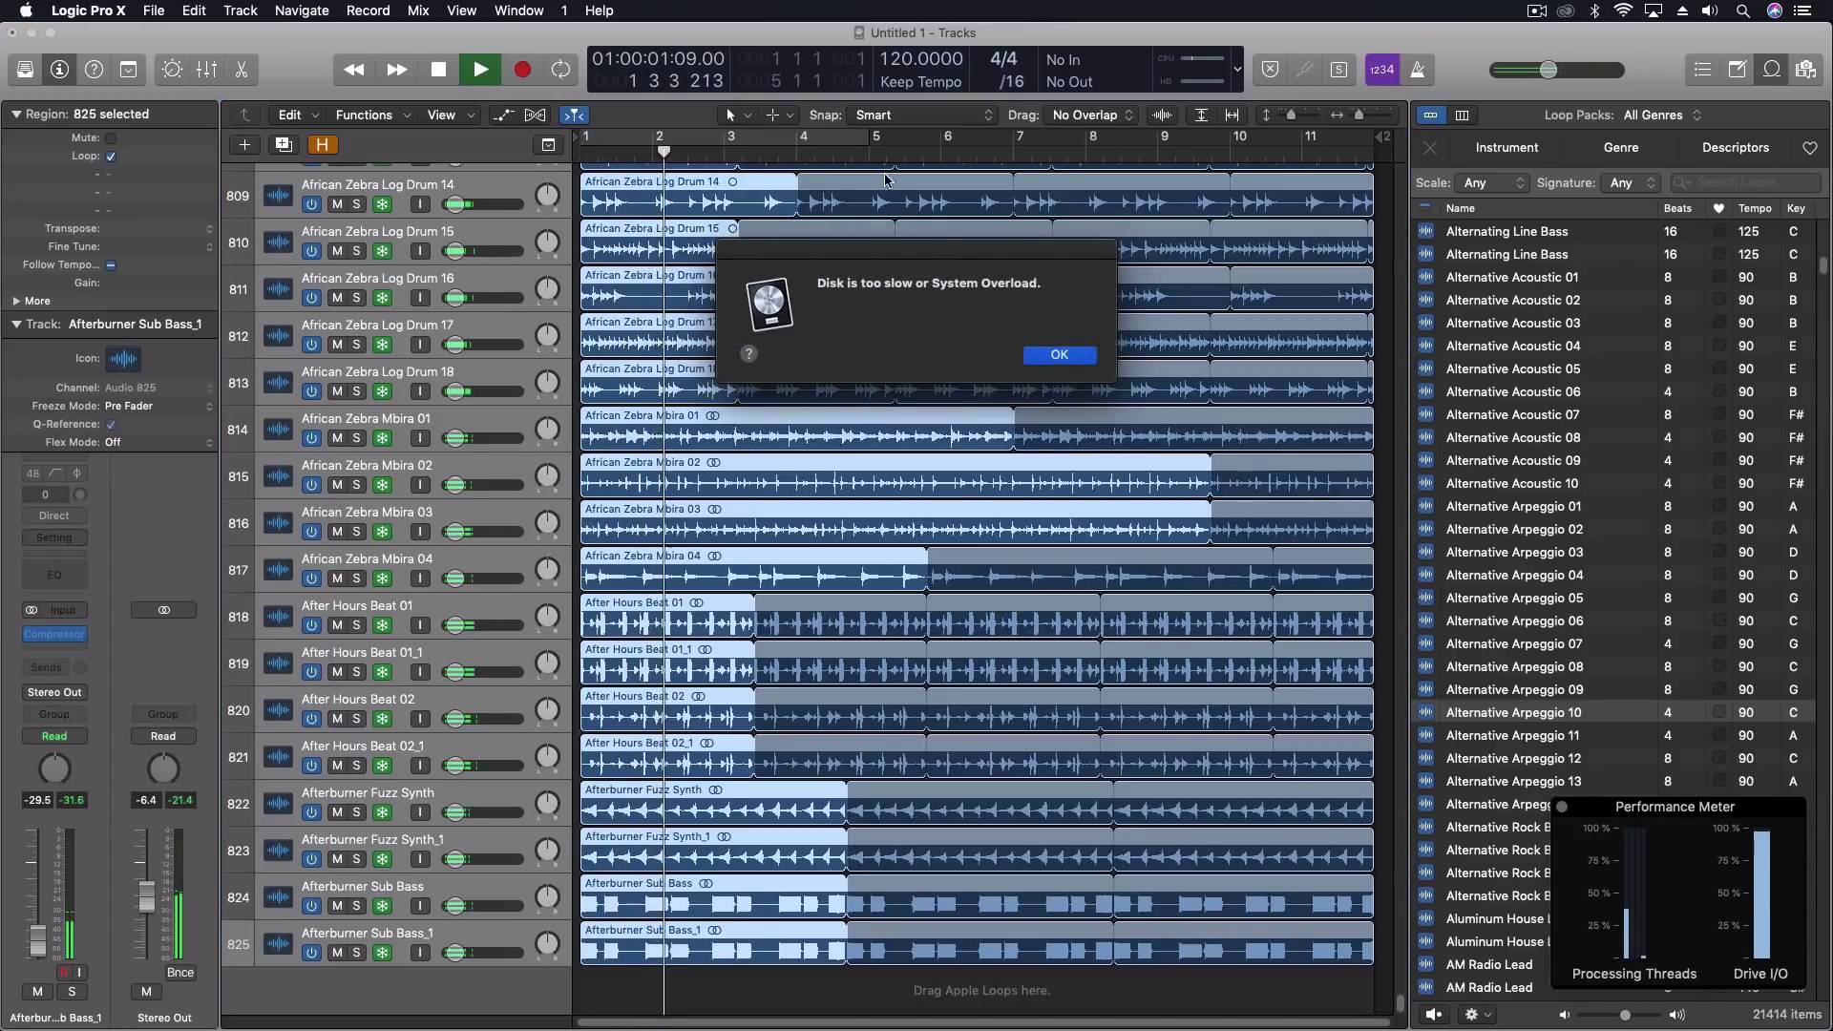
click(1074, 359)
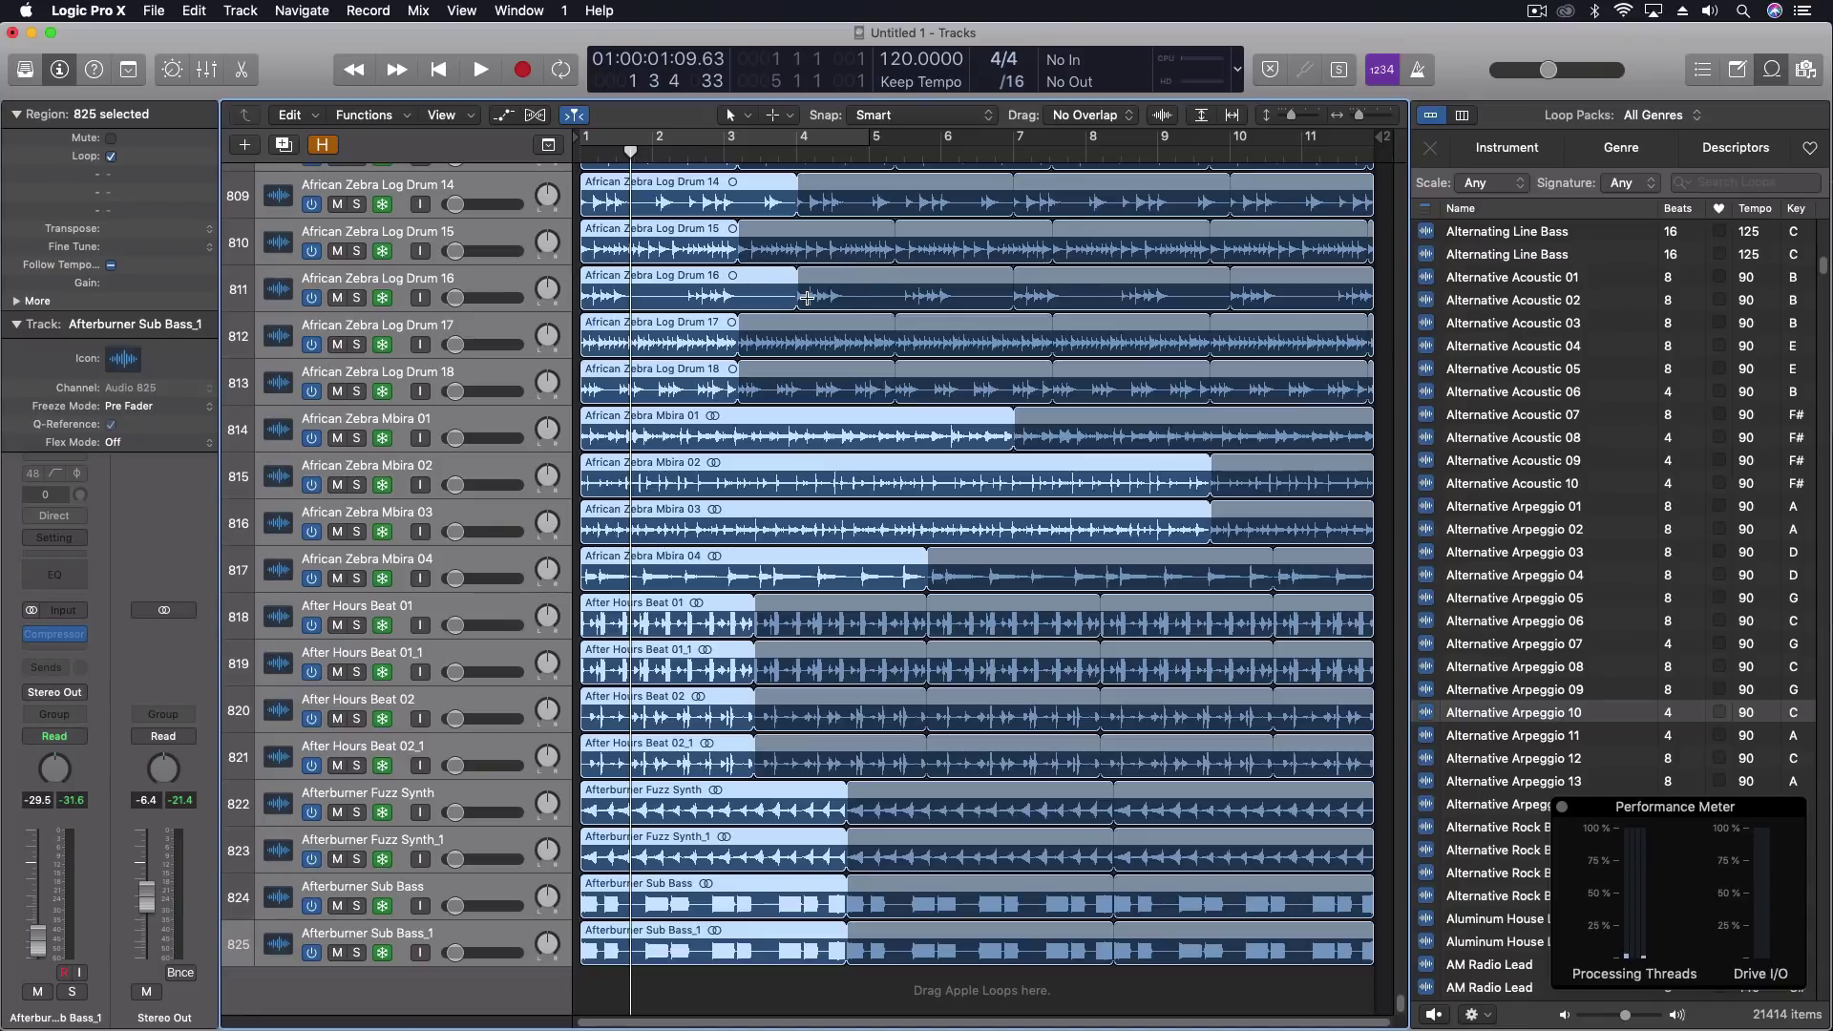
Check the audio device settings in Logic Pro X's Audio preferences, then close them
click(119, 11)
mouse_move(112, 63)
click(319, 84)
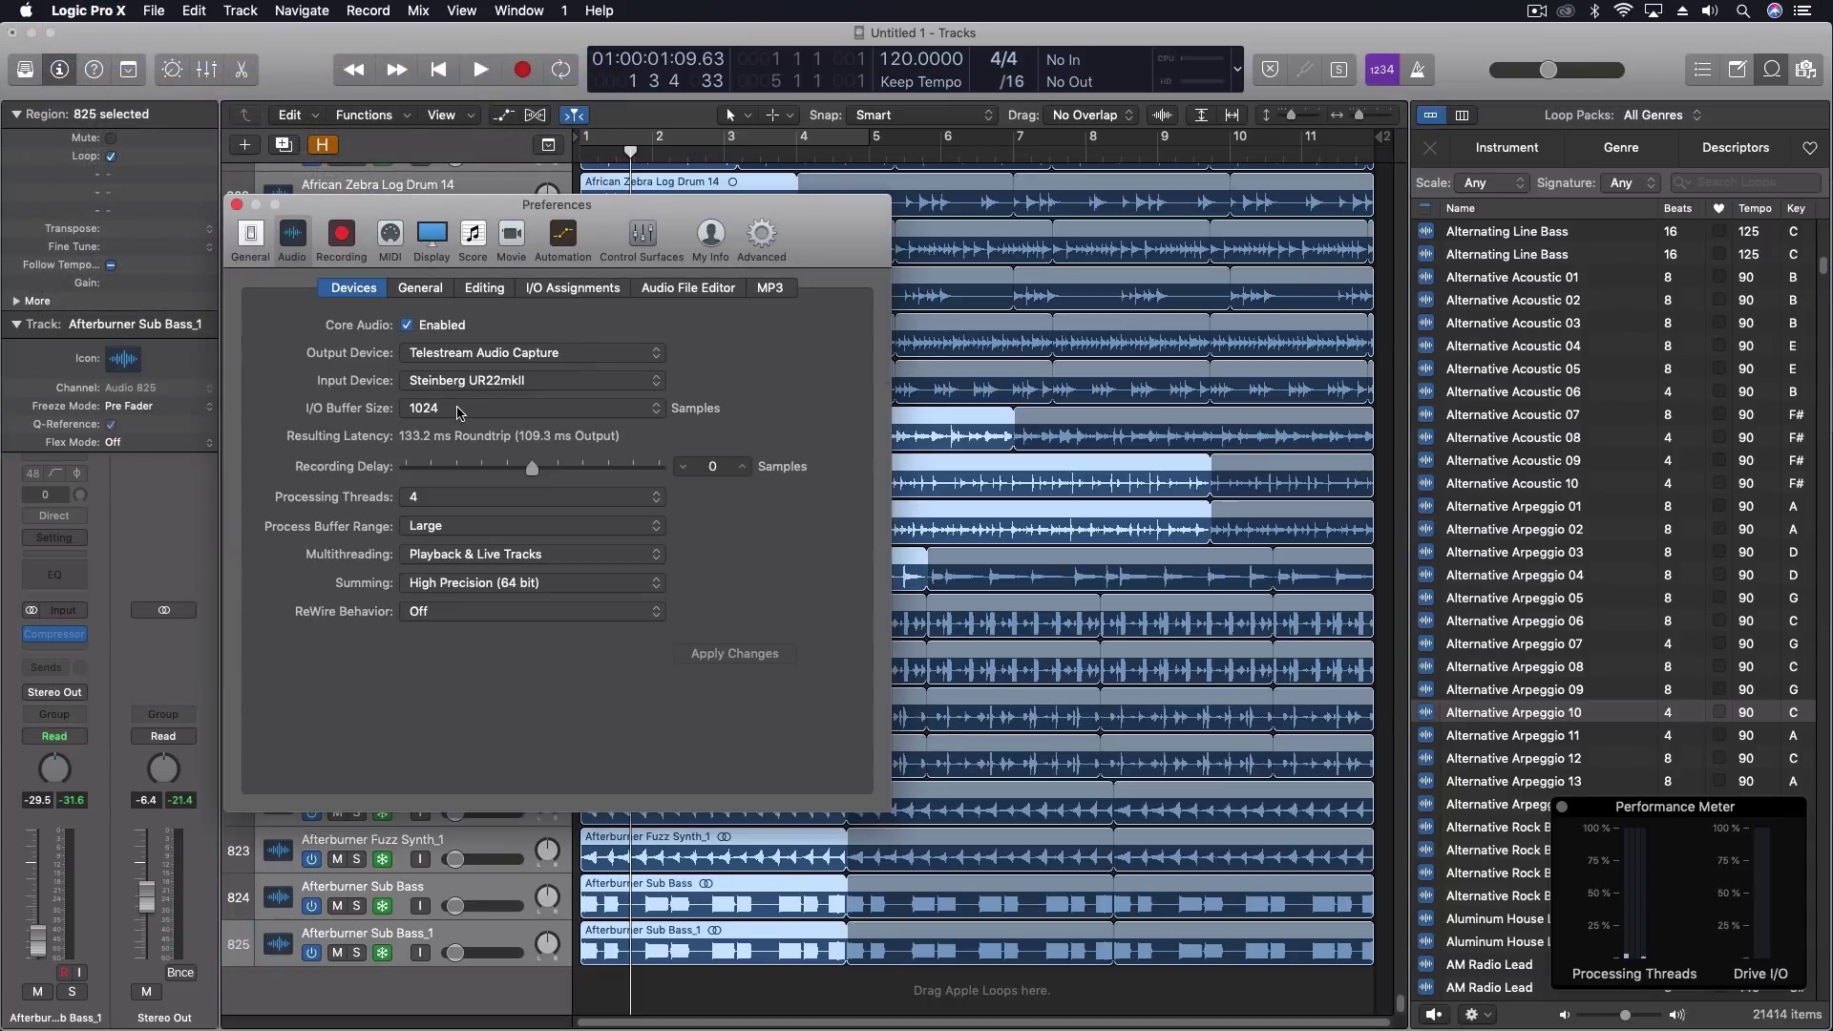
click(237, 207)
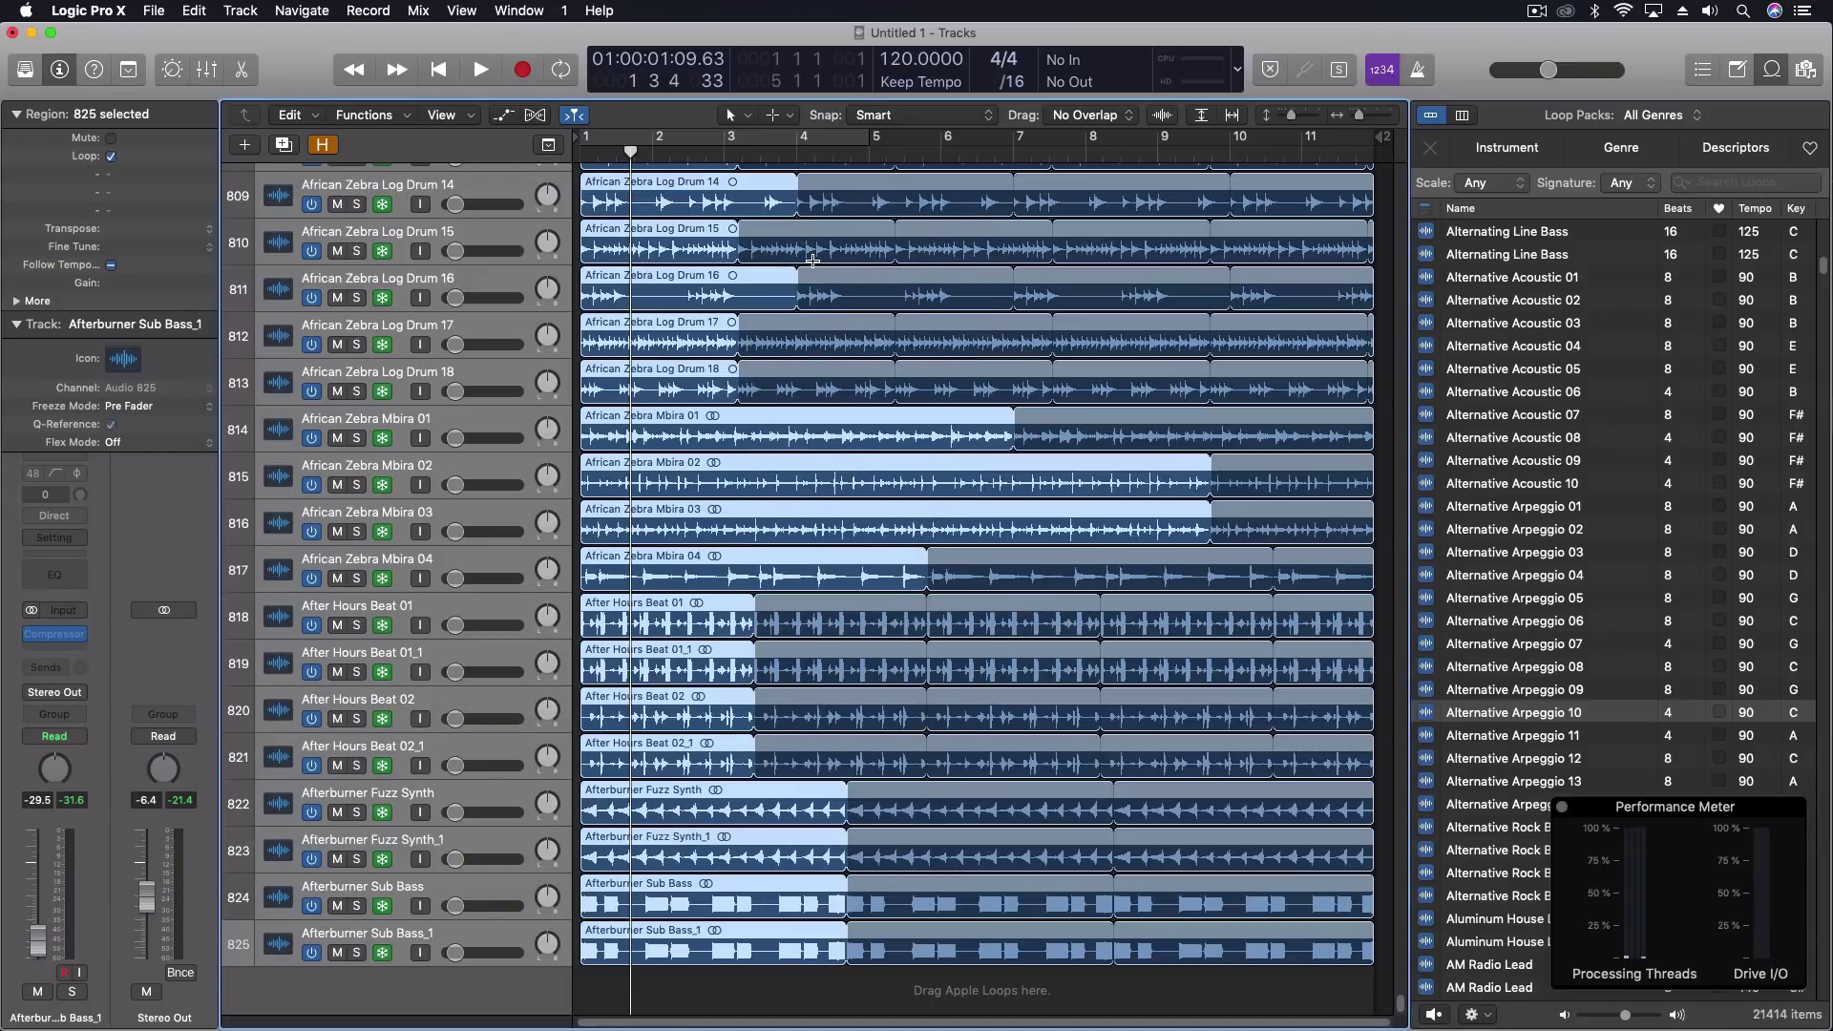
key(x)
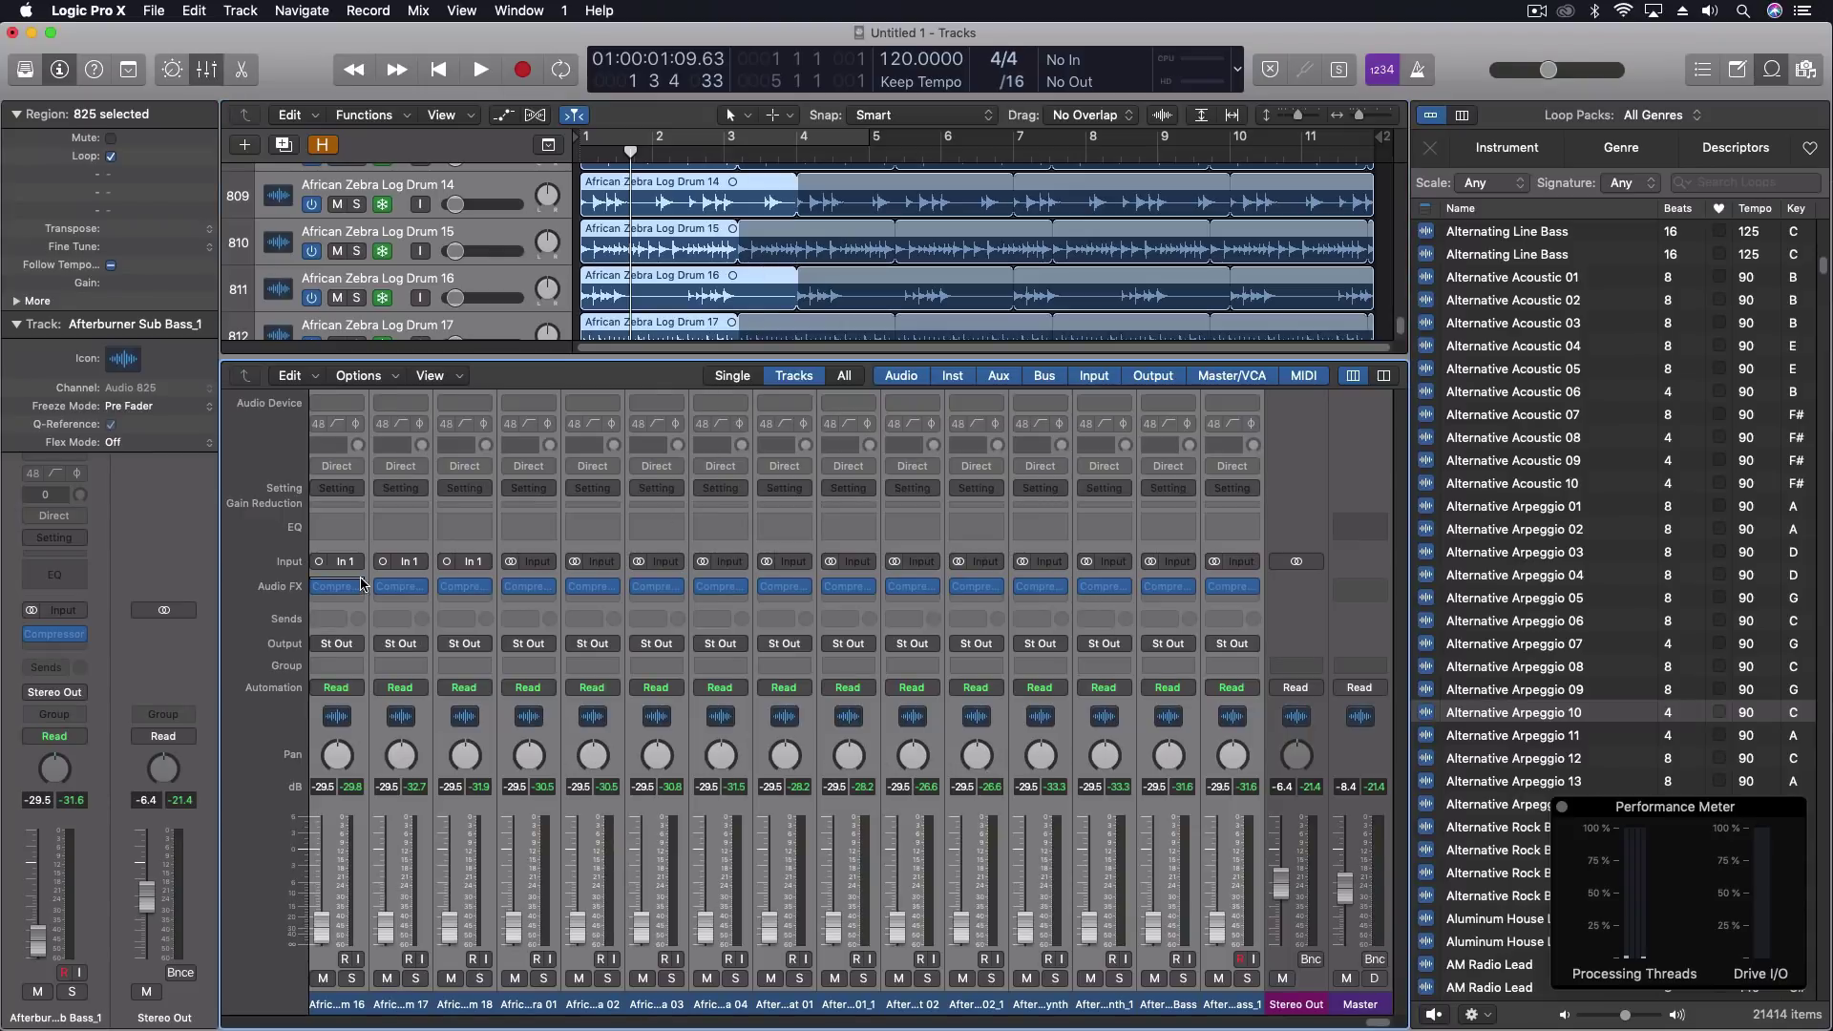
mouse_move(339, 592)
drag(1379, 1025, 255, 1012)
scroll(253, 1012, right, 20)
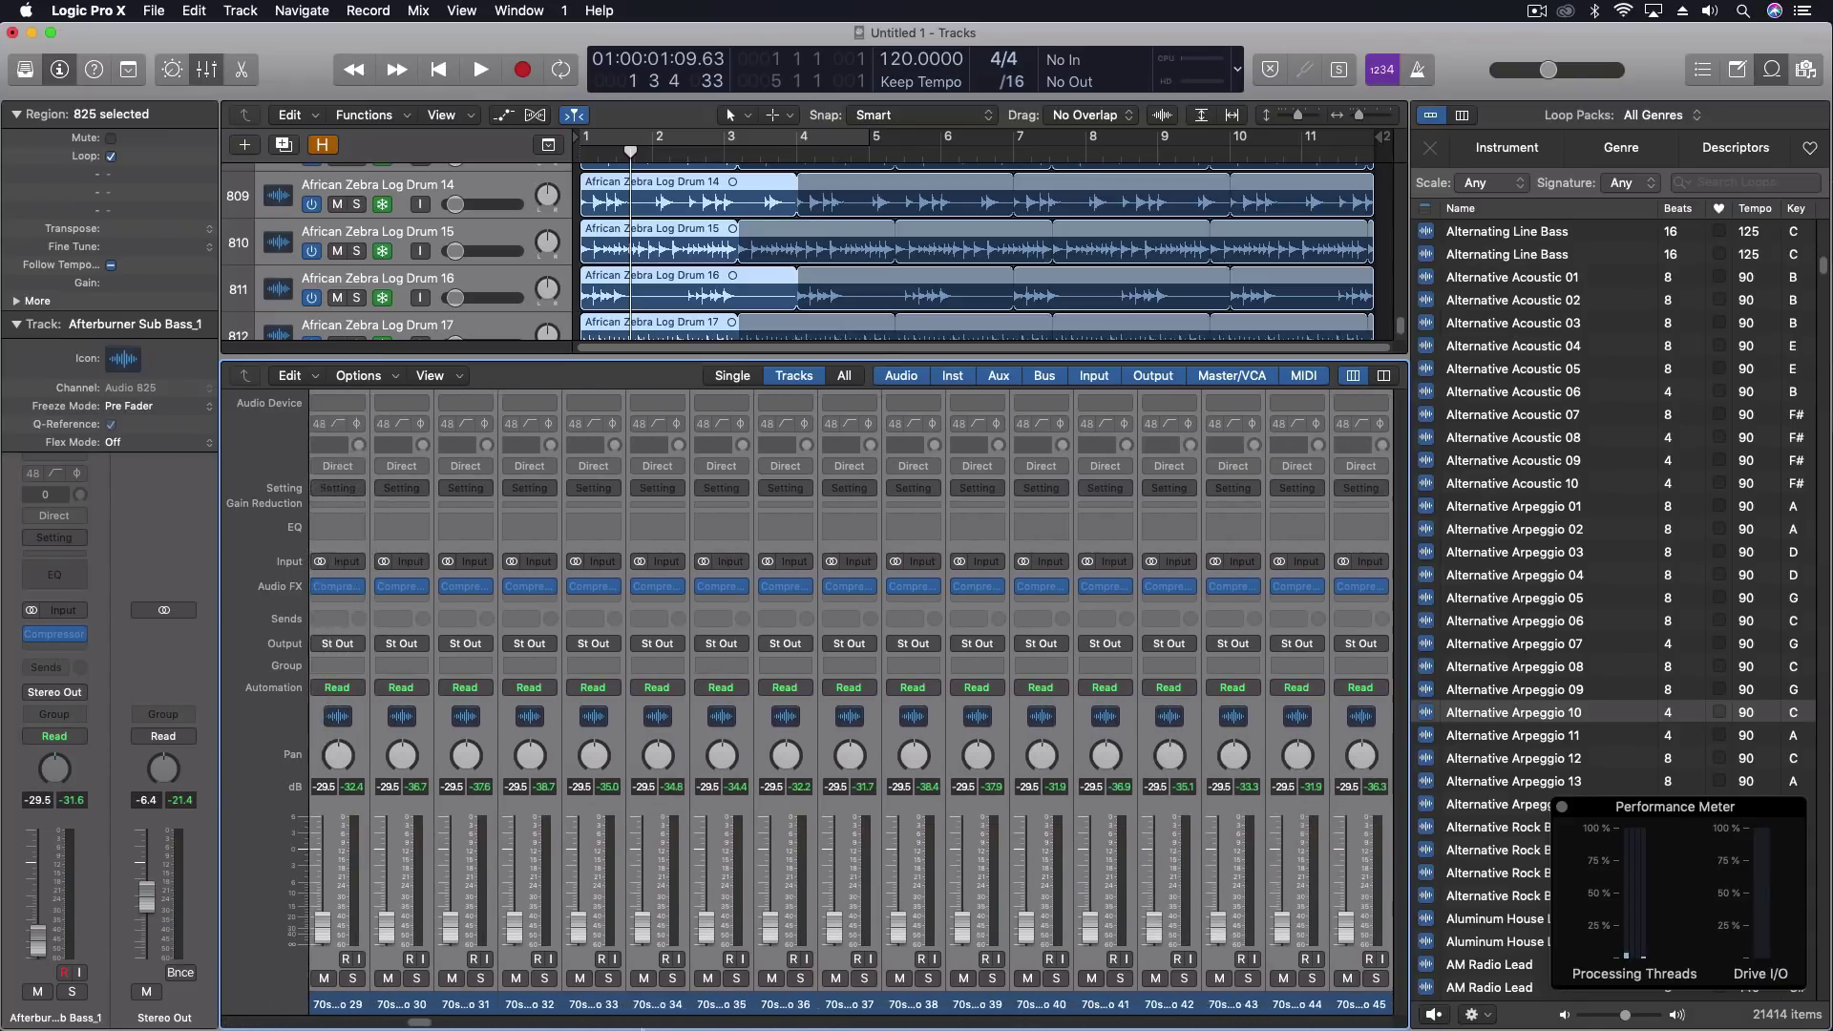
scroll(251, 950, left, 20)
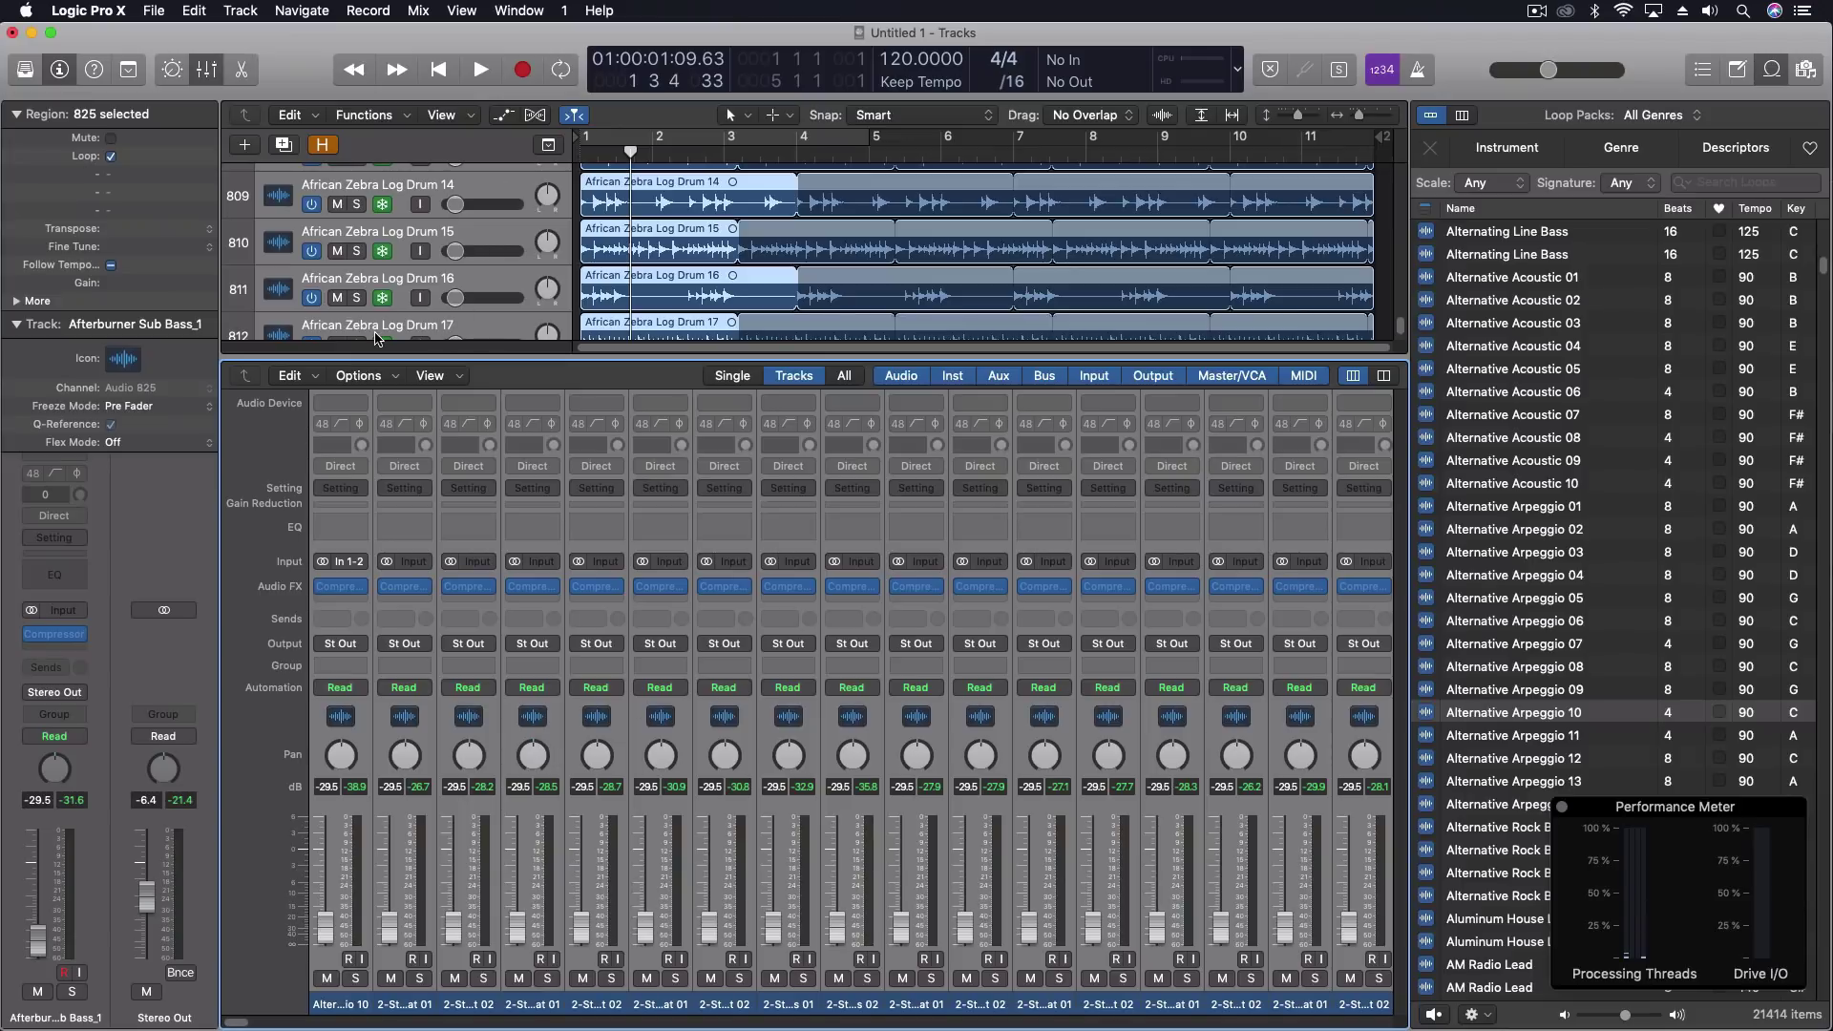
key(x)
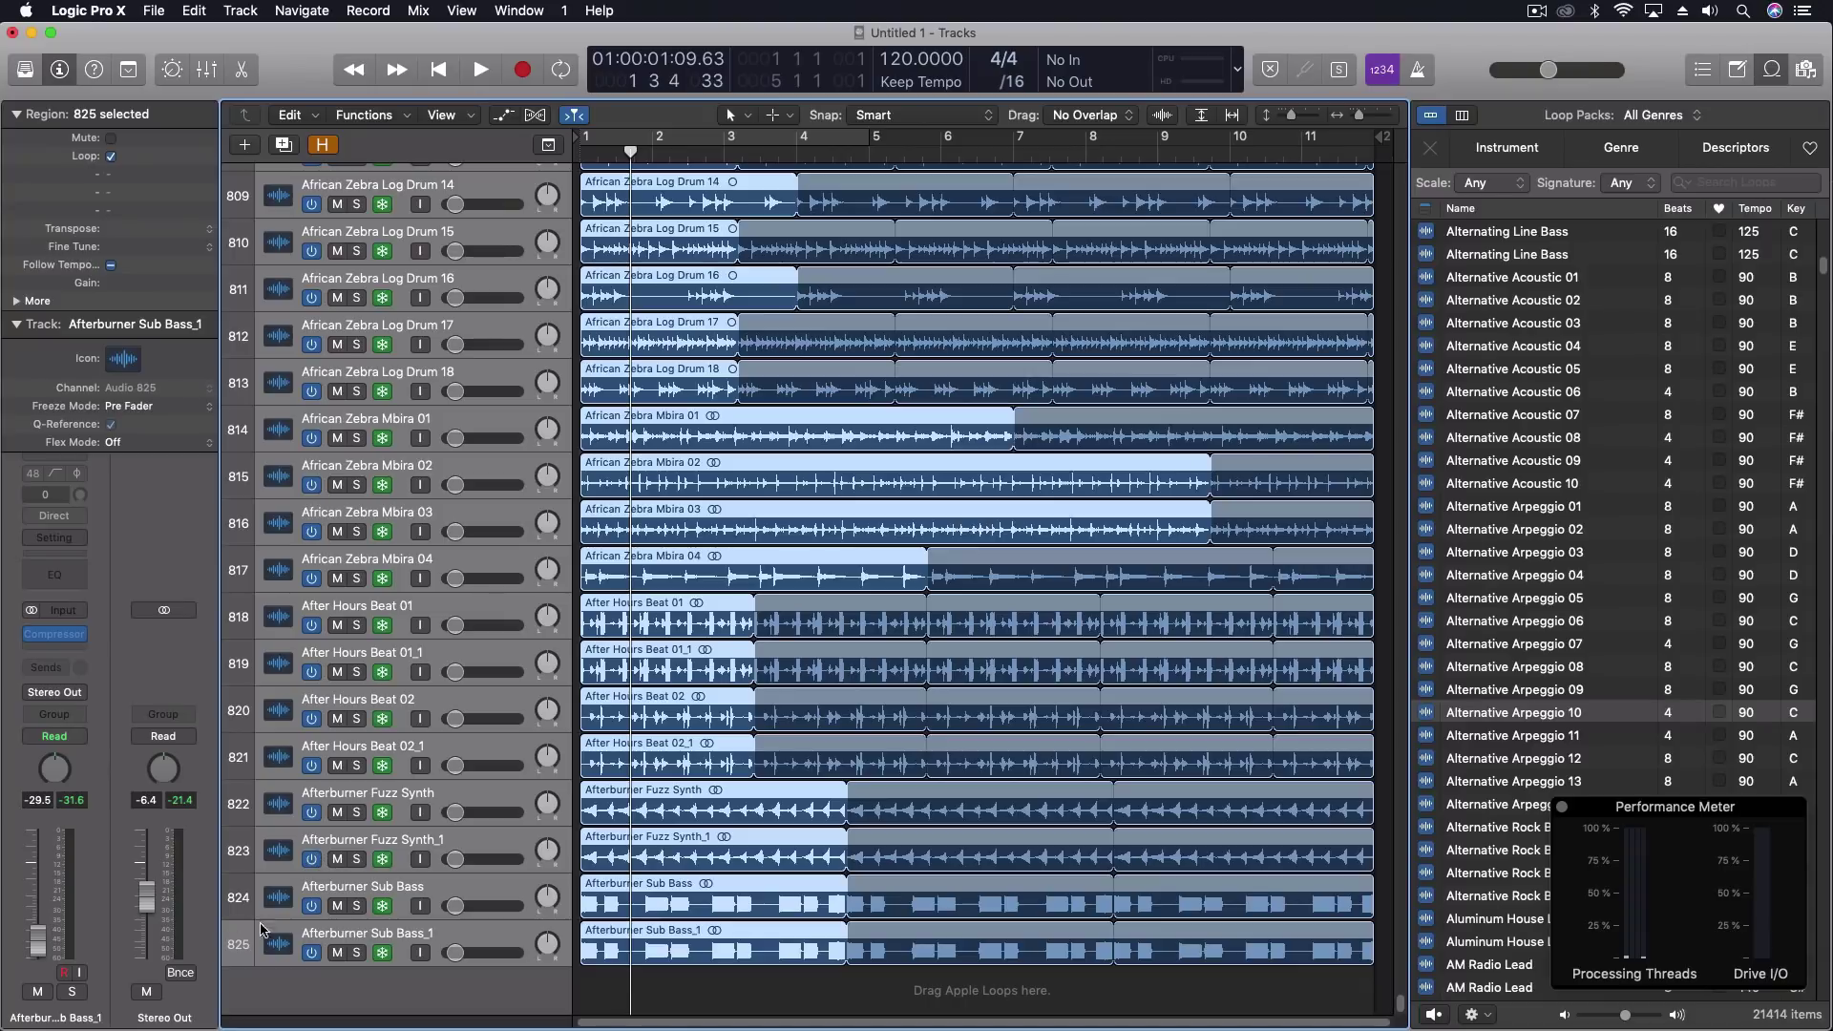
scroll(1107, 579, up, 20)
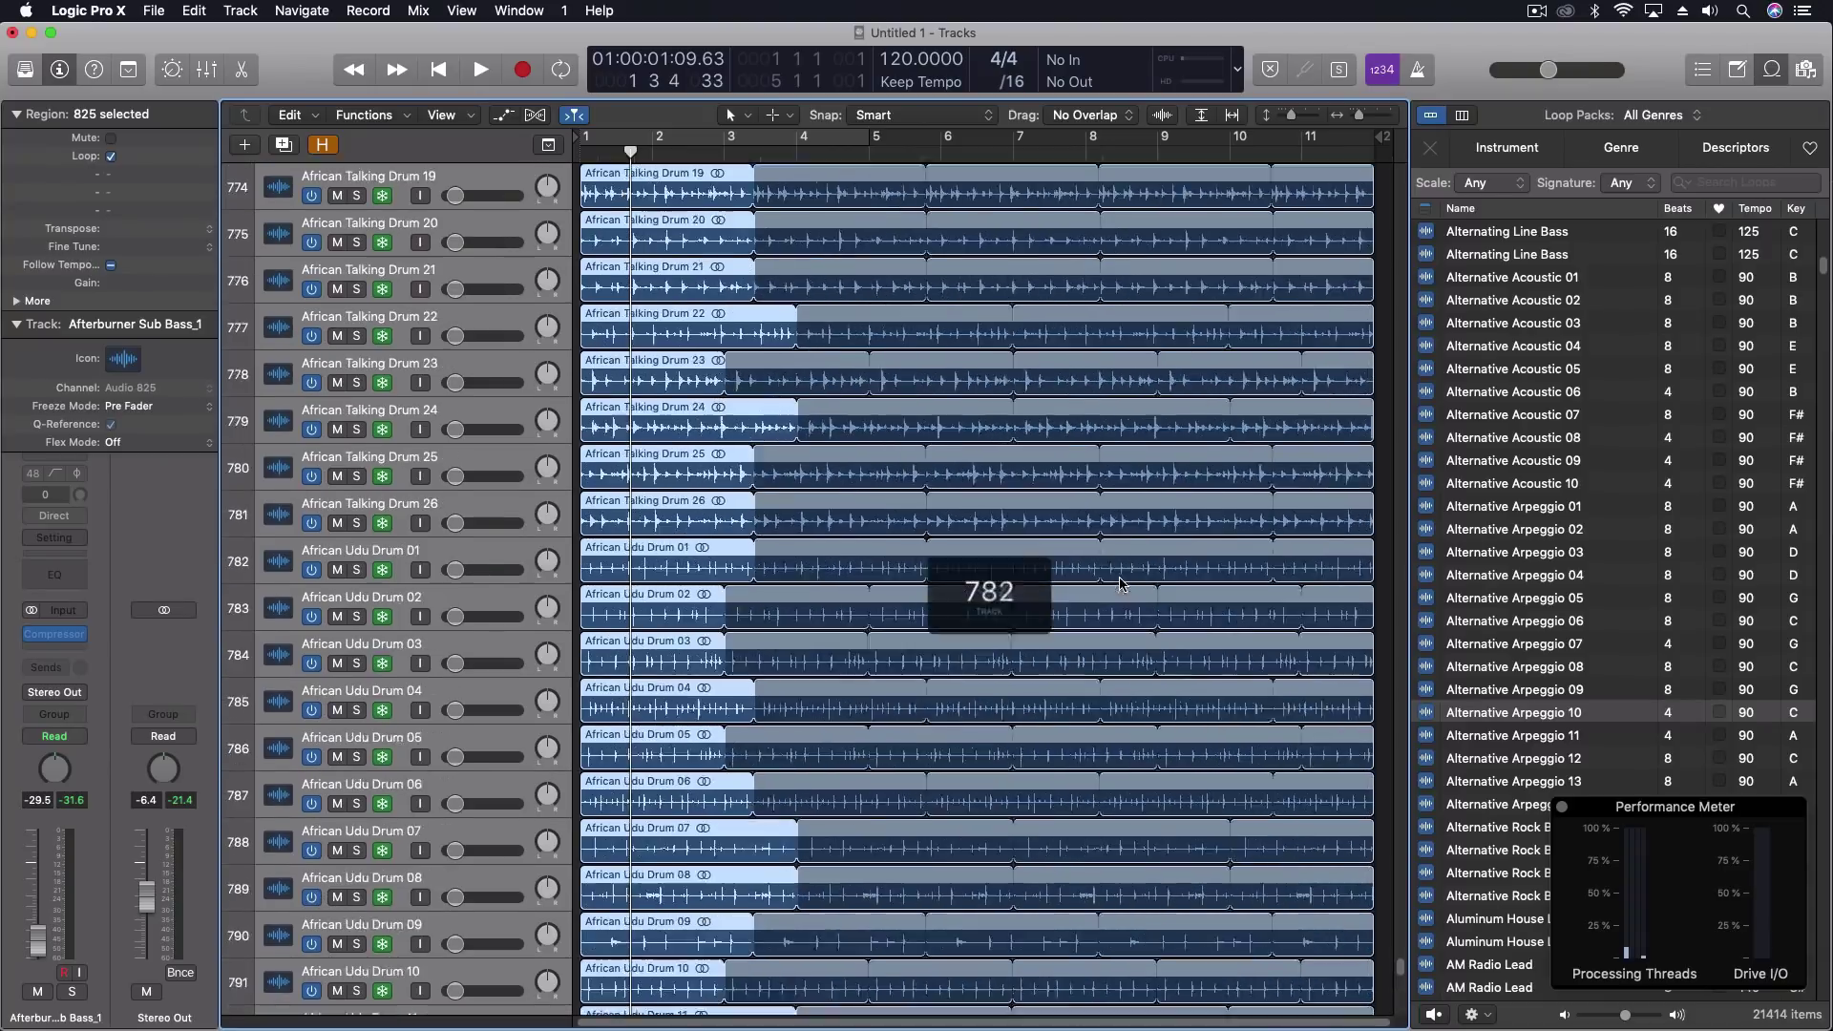
scroll(1106, 579, up, 20)
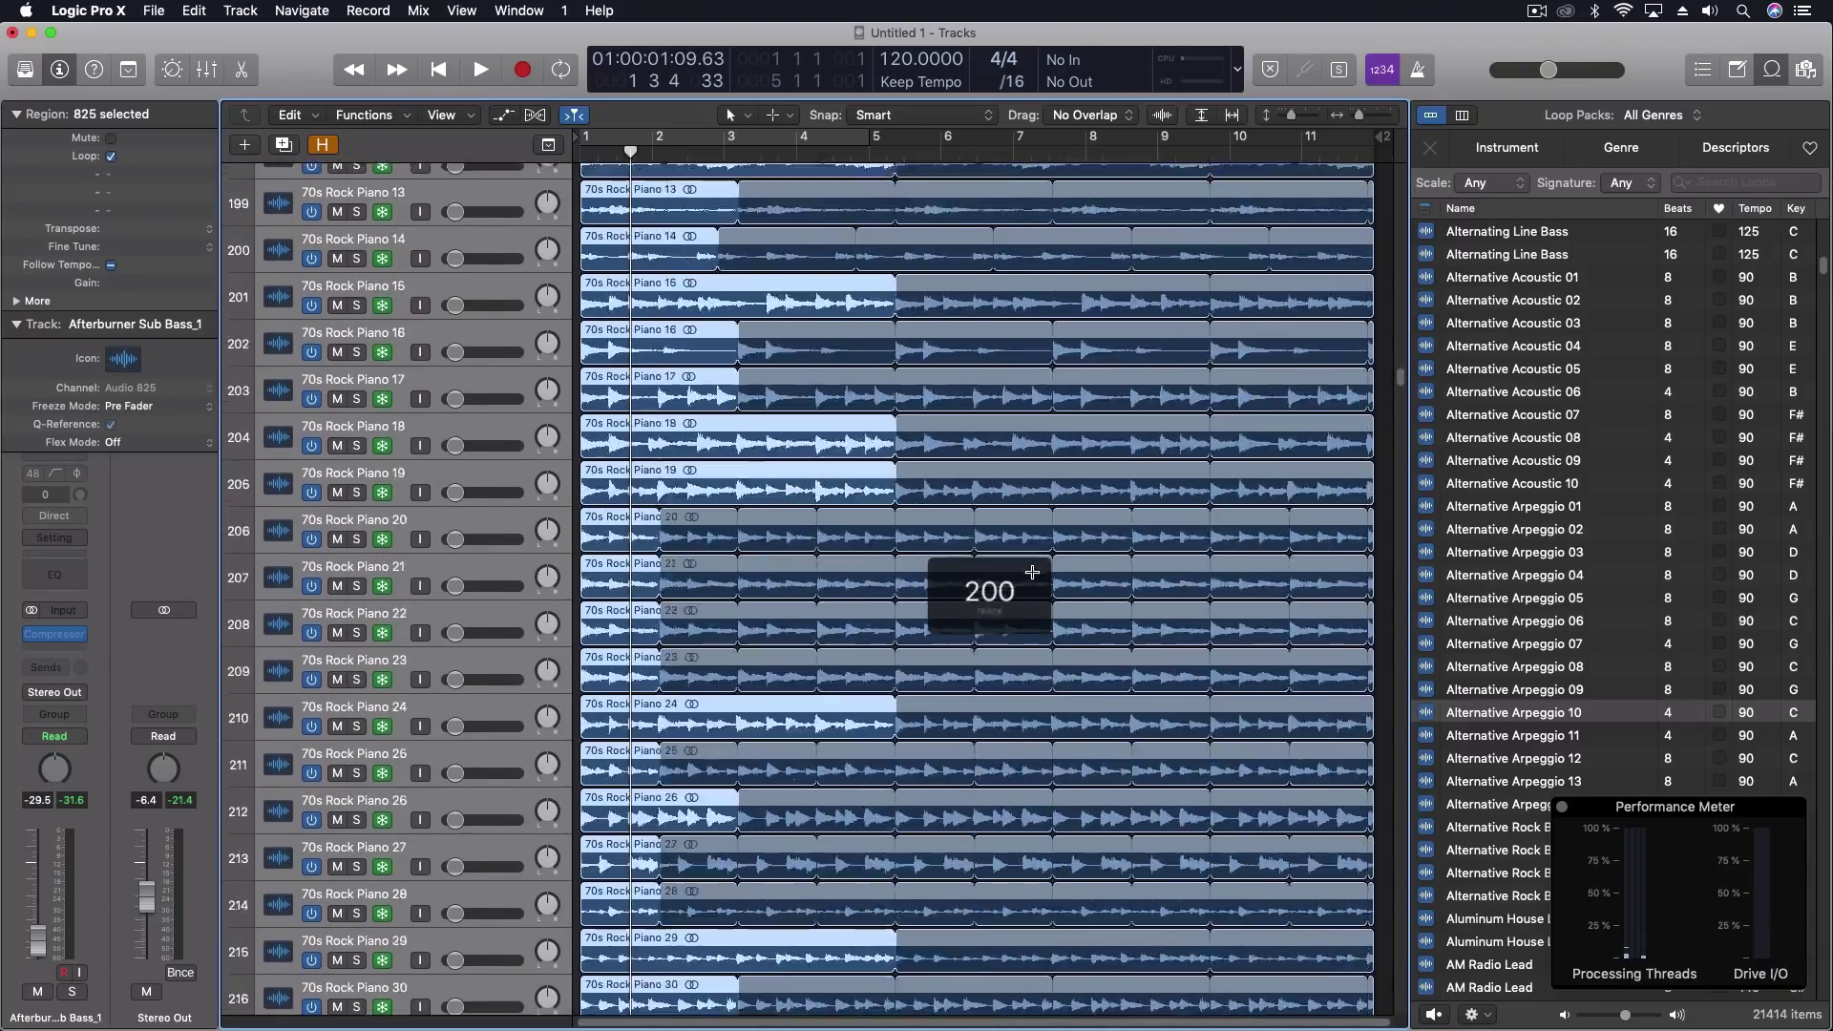
scroll(1010, 575, down, 20)
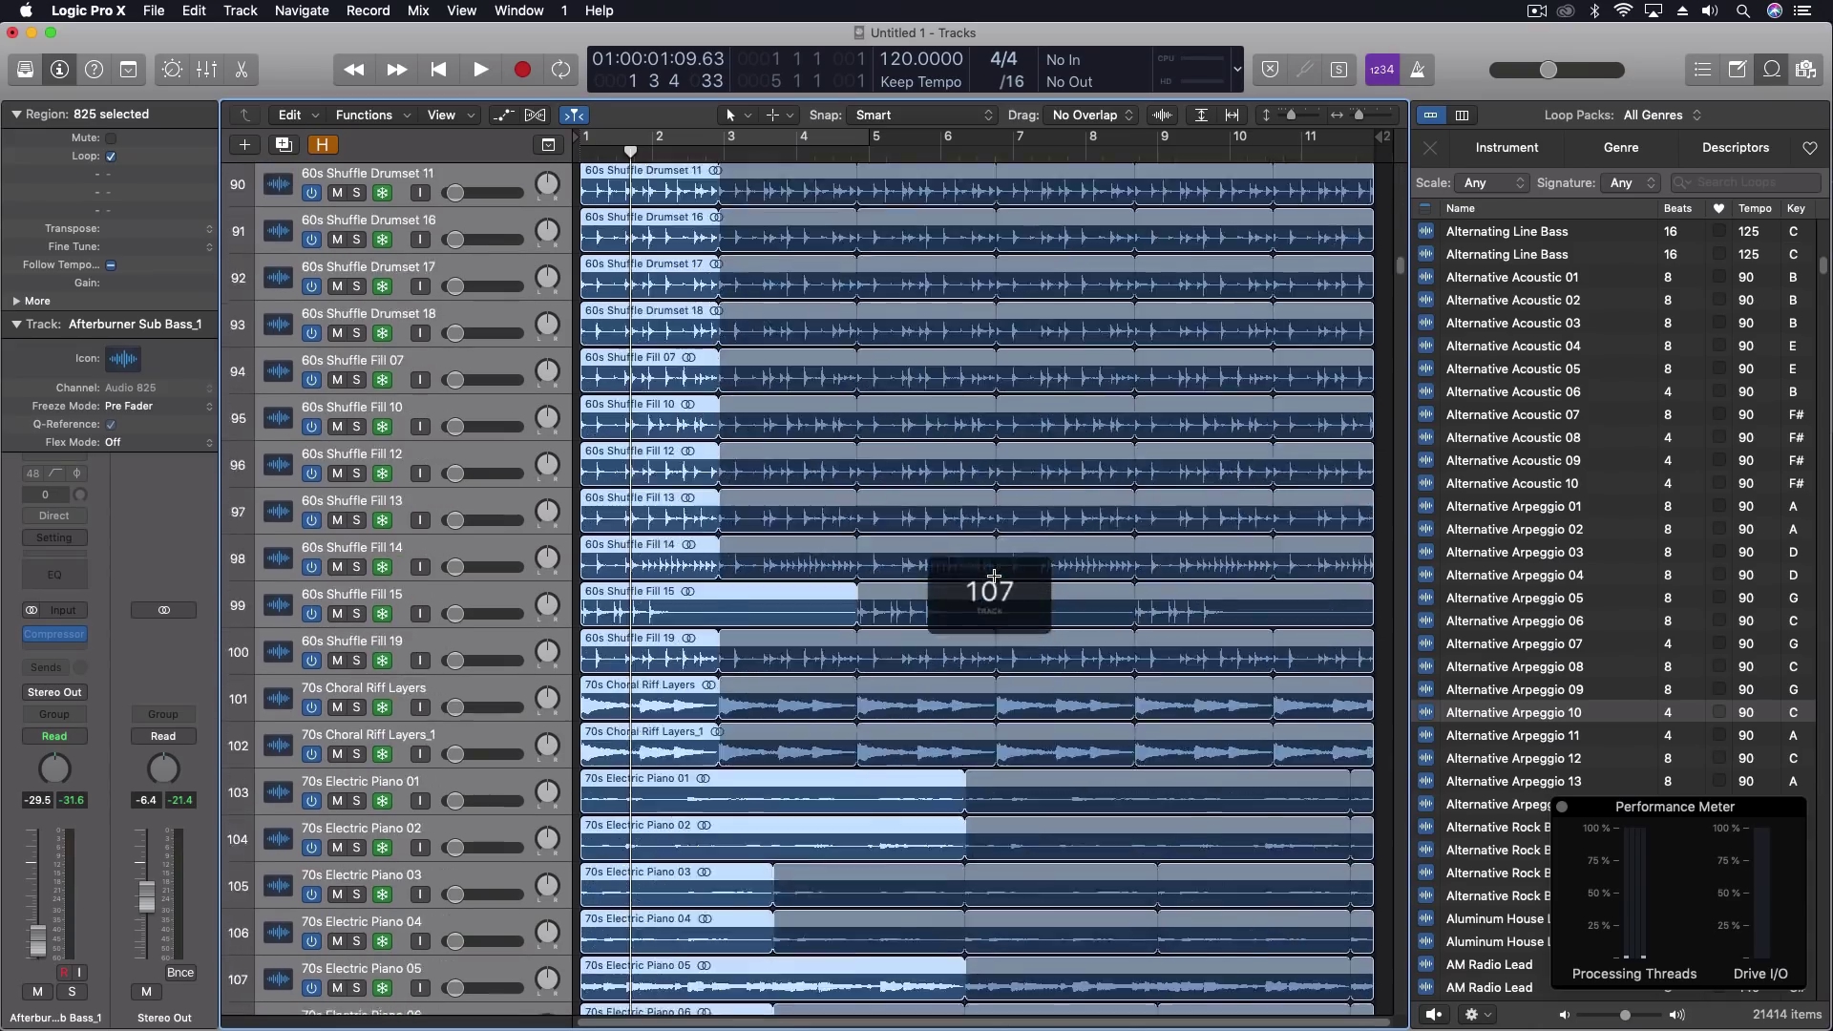
scroll(994, 576, down, 20)
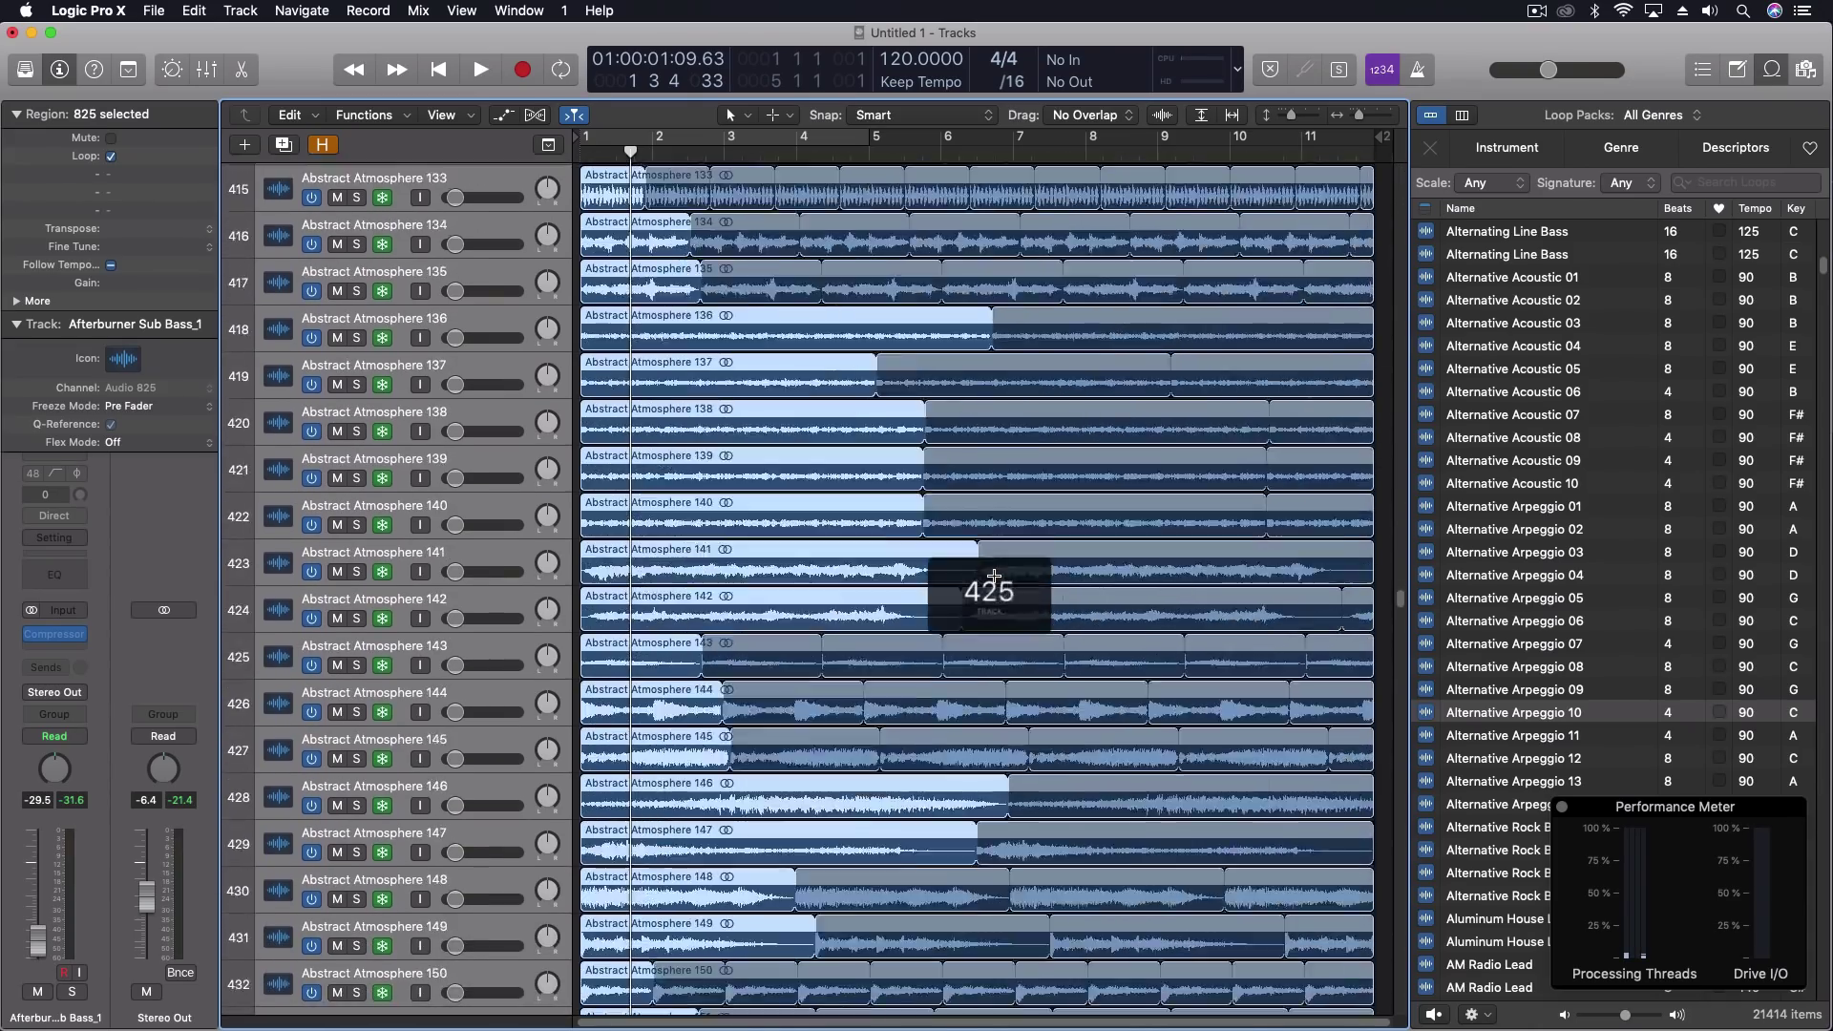
scroll(994, 575, down, 8)
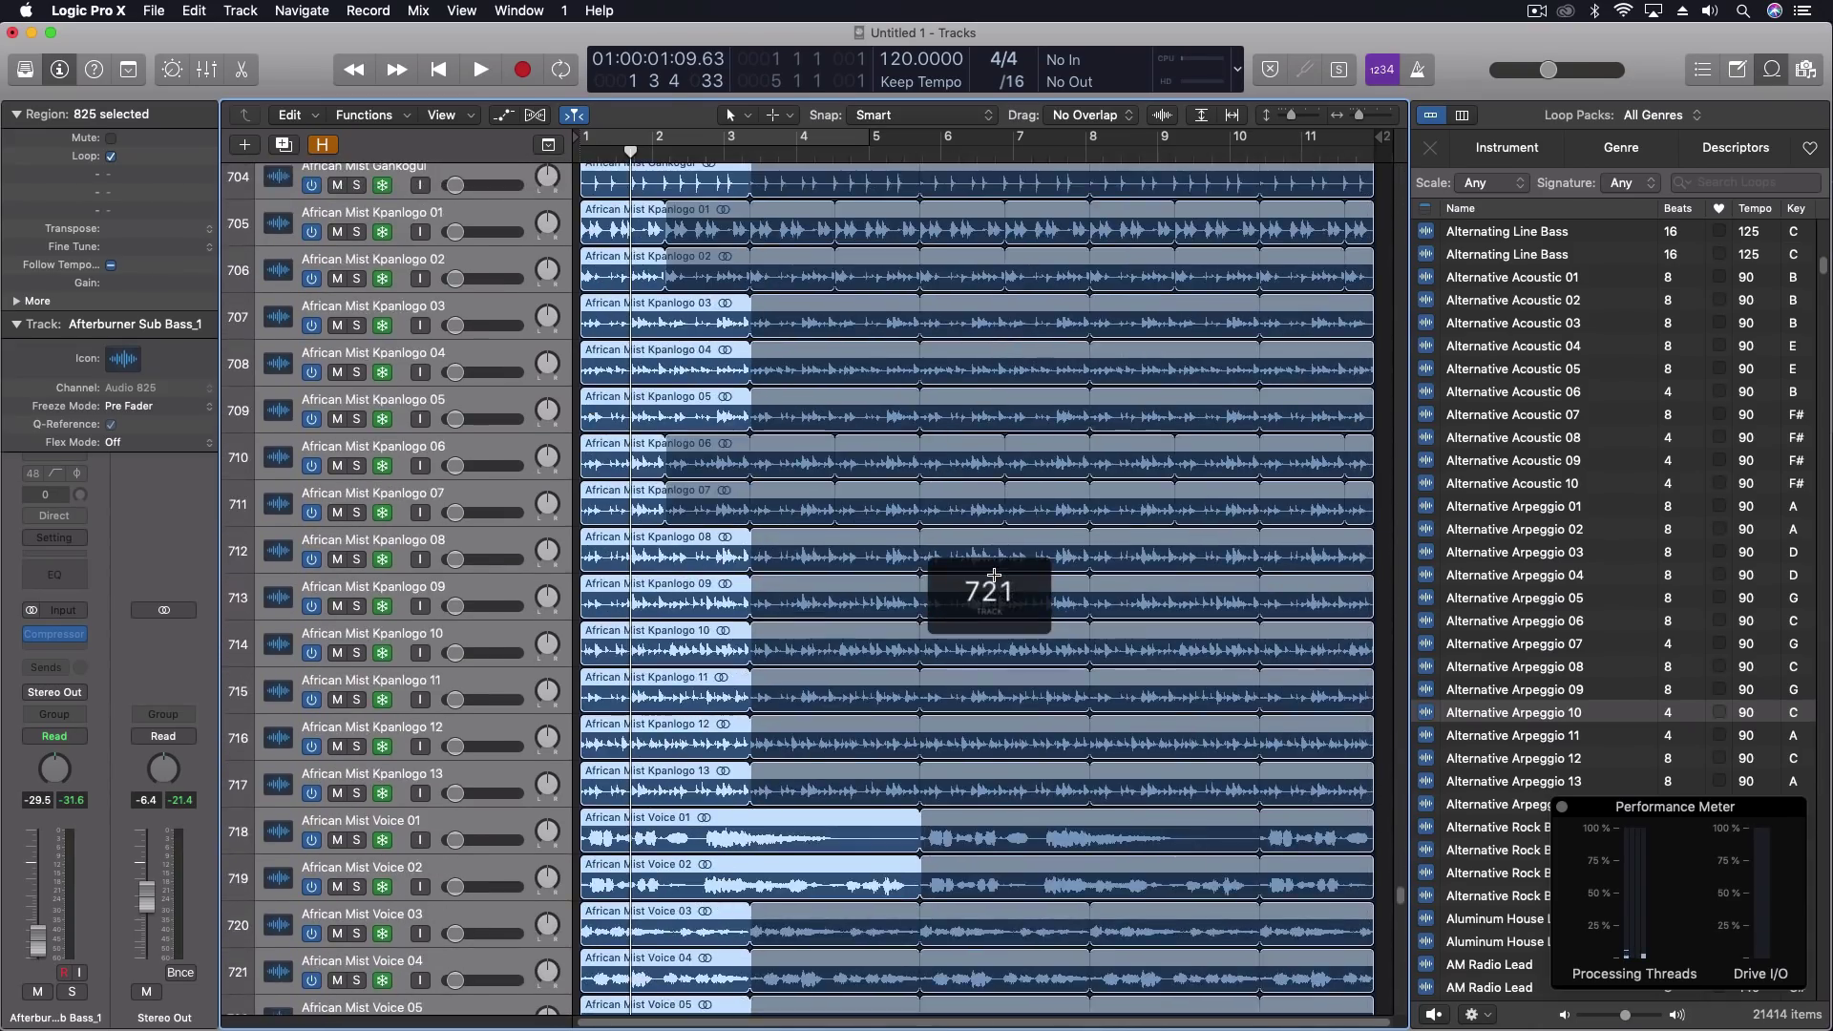
scroll(994, 576, down, 6)
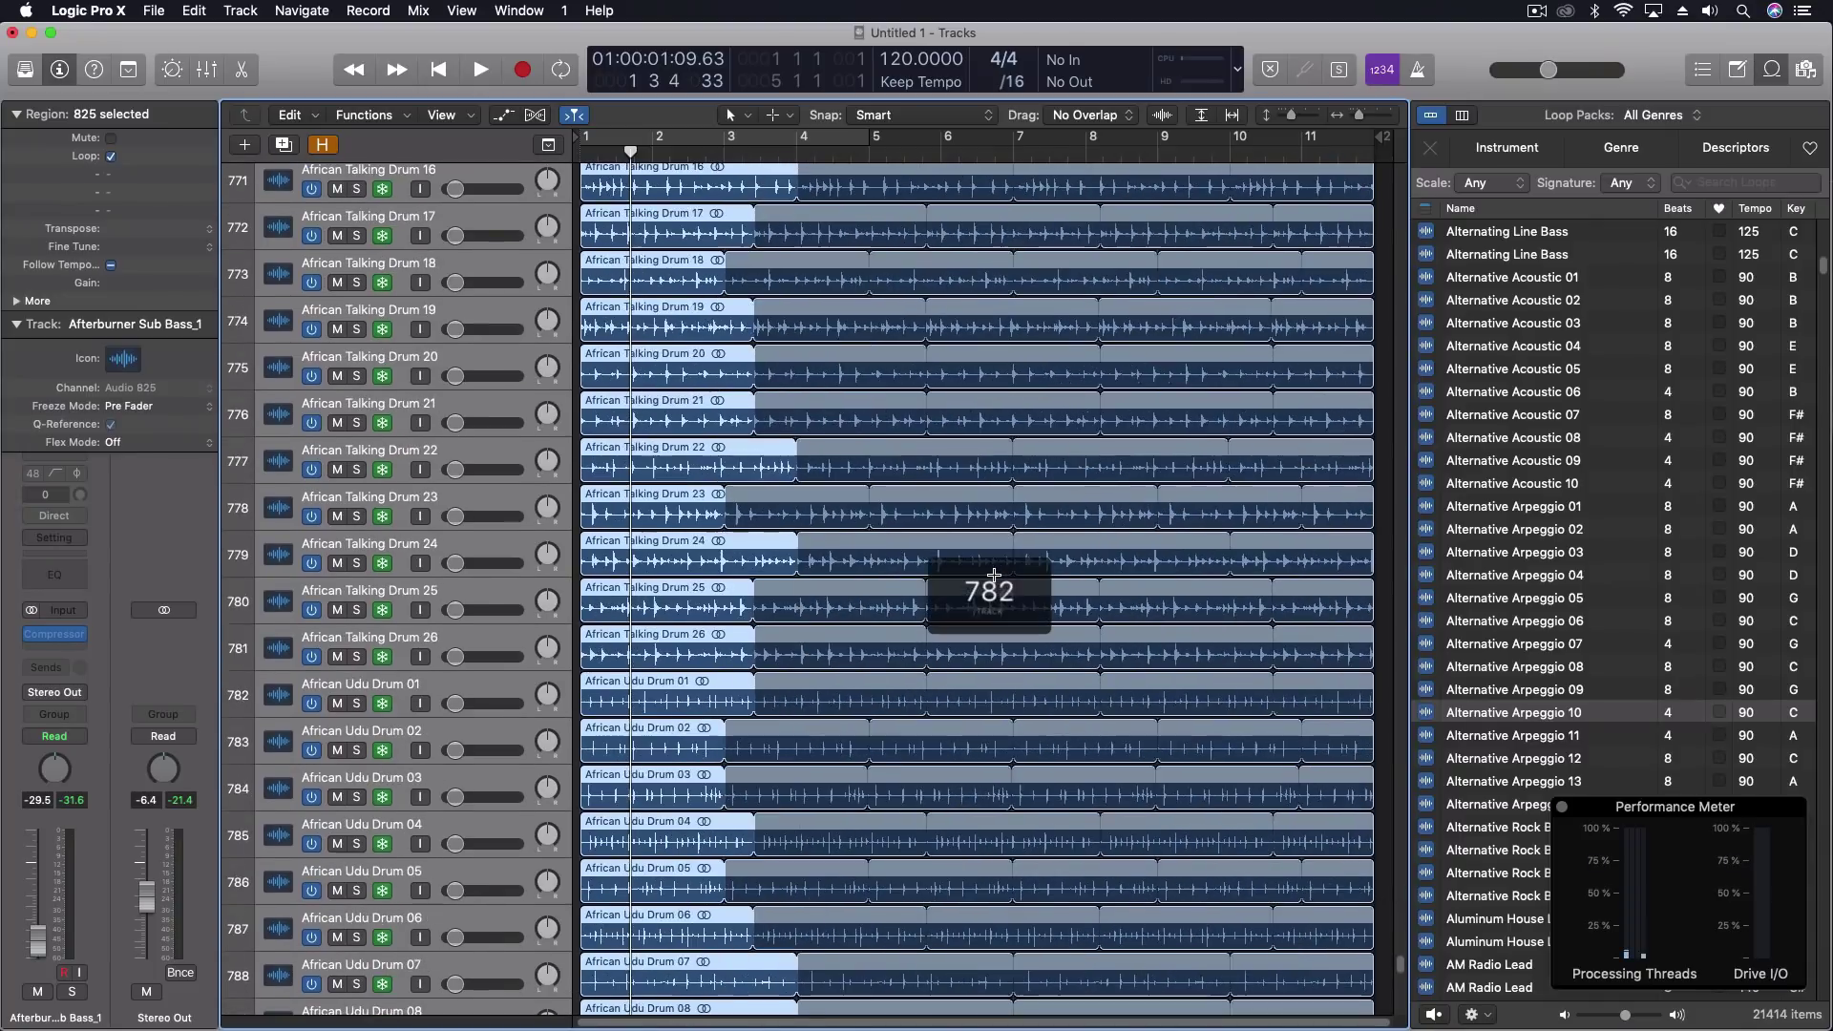
scroll(994, 576, up, 16)
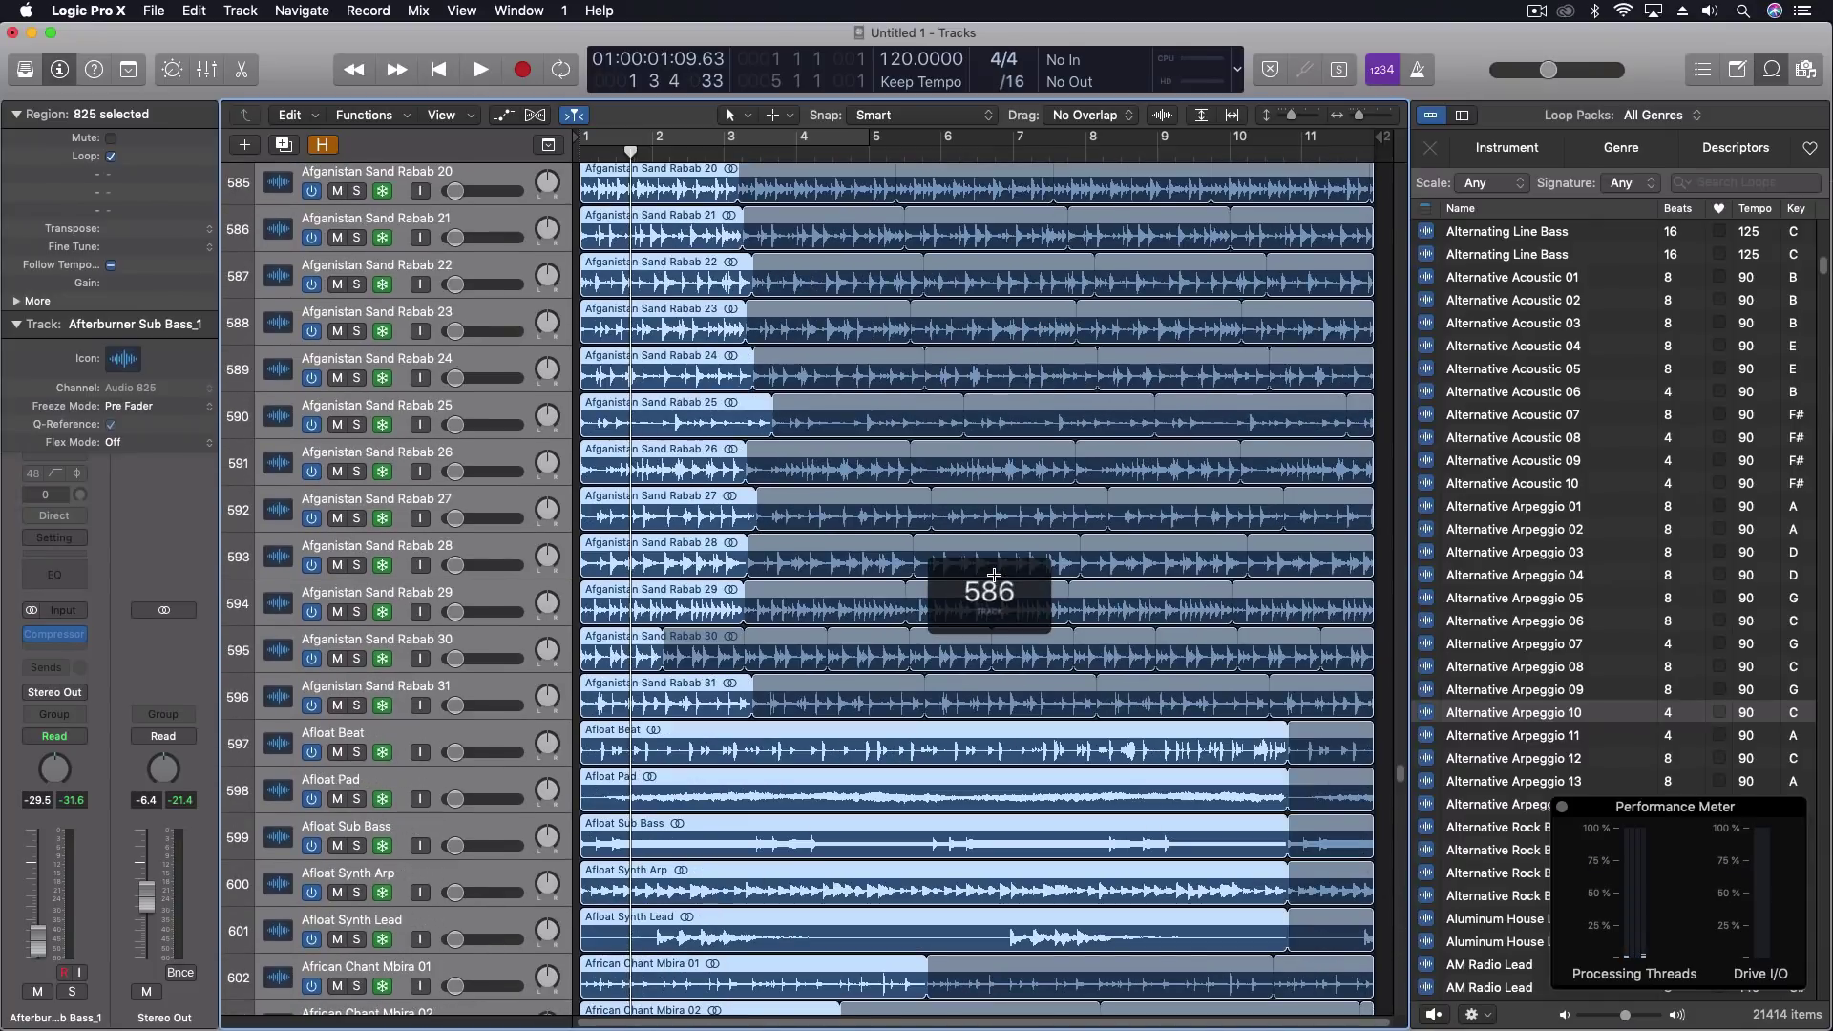
scroll(994, 575, up, 20)
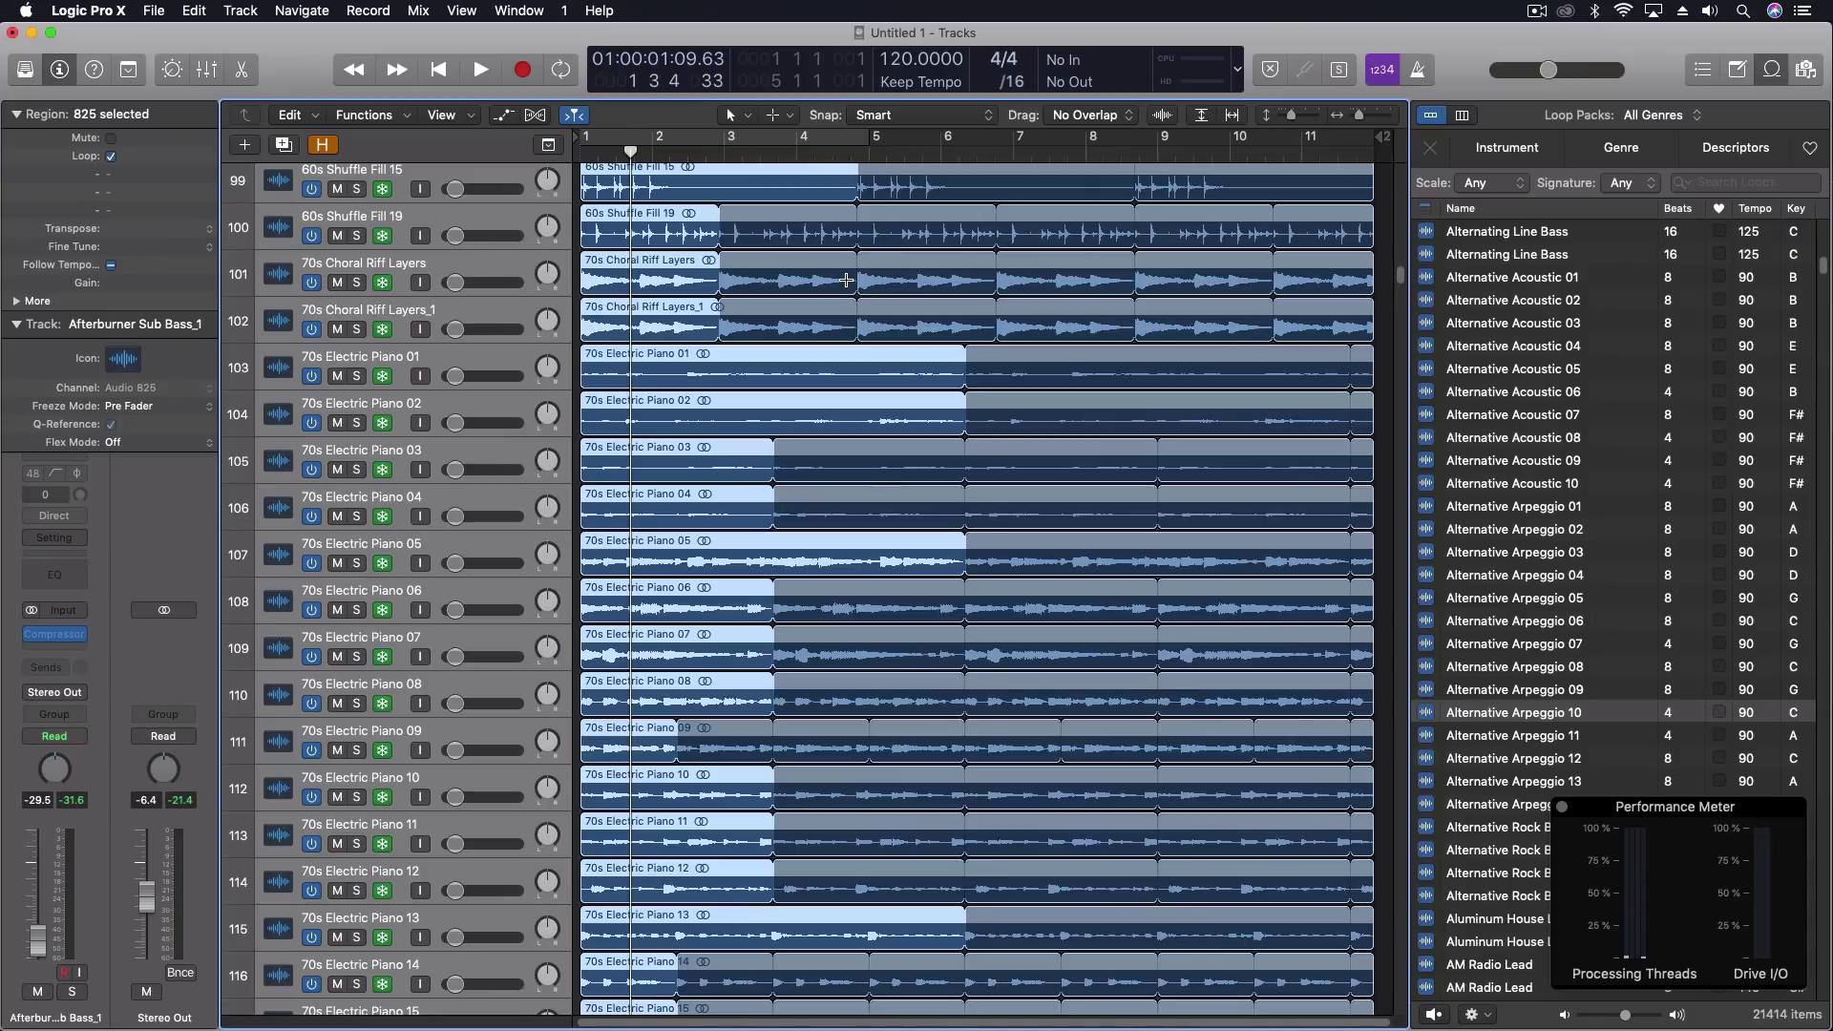
scroll(847, 281, up, 10)
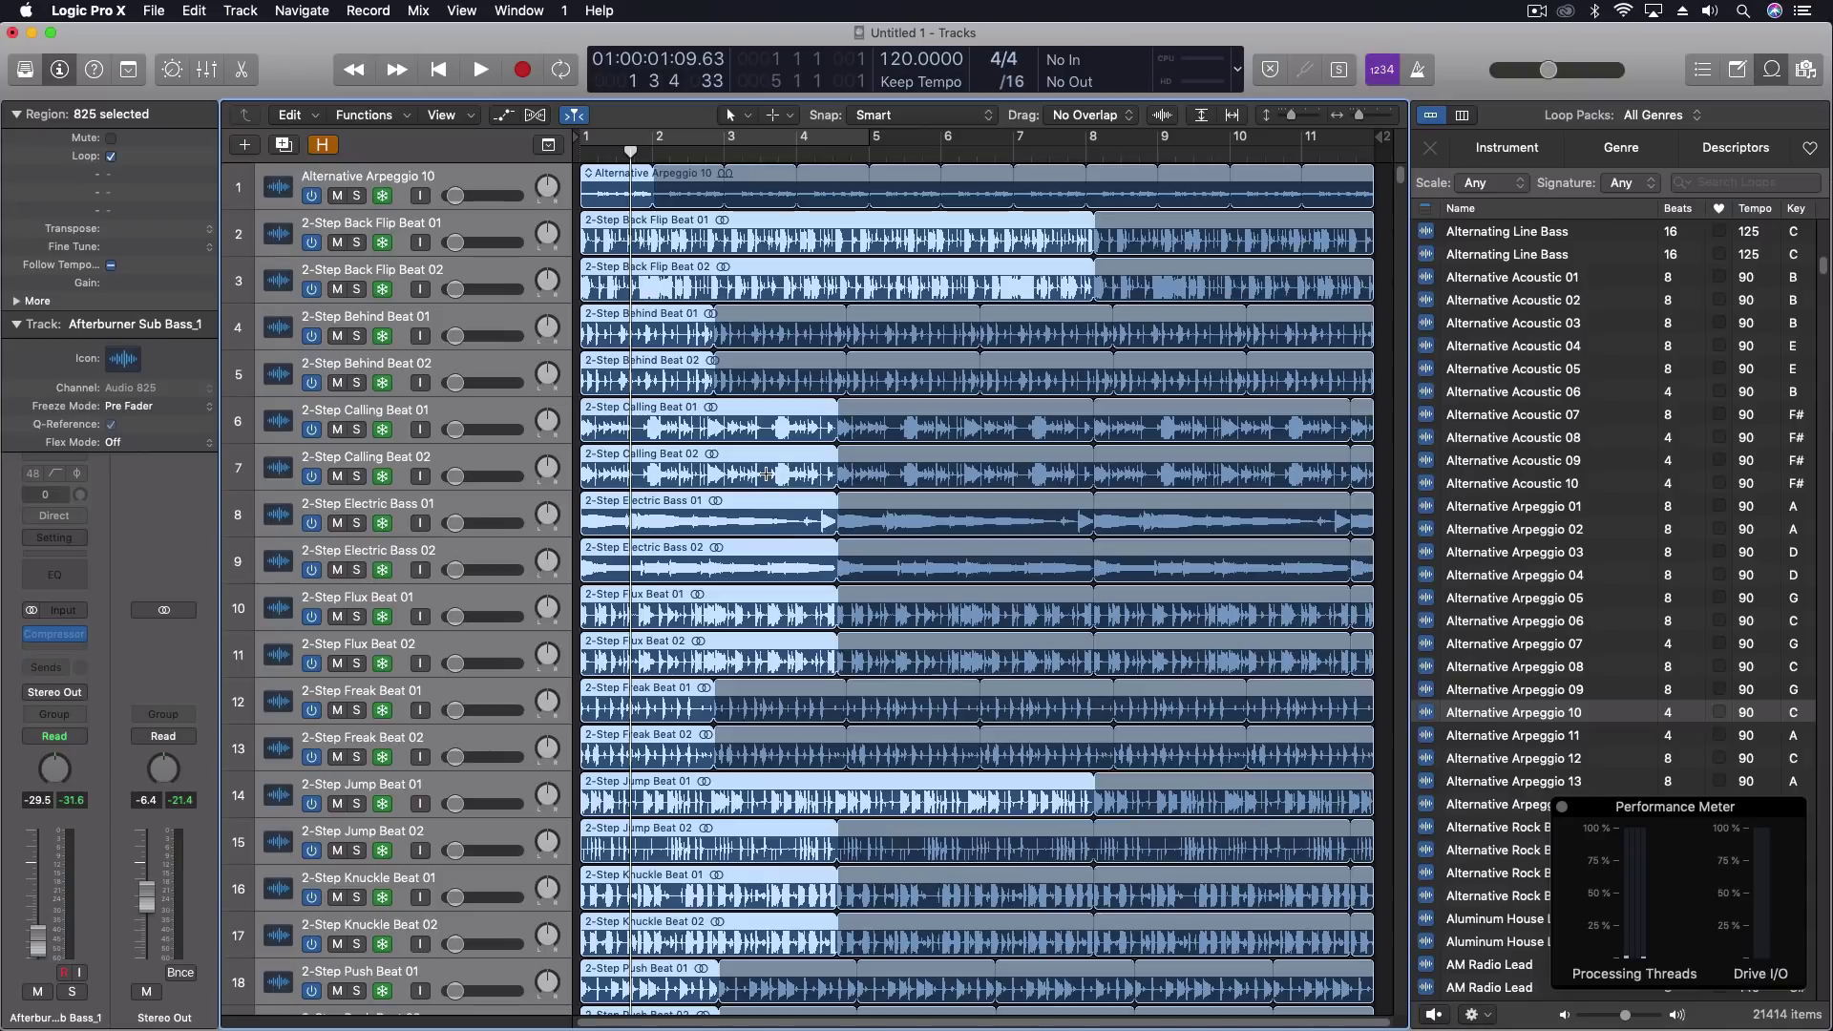
click(26, 10)
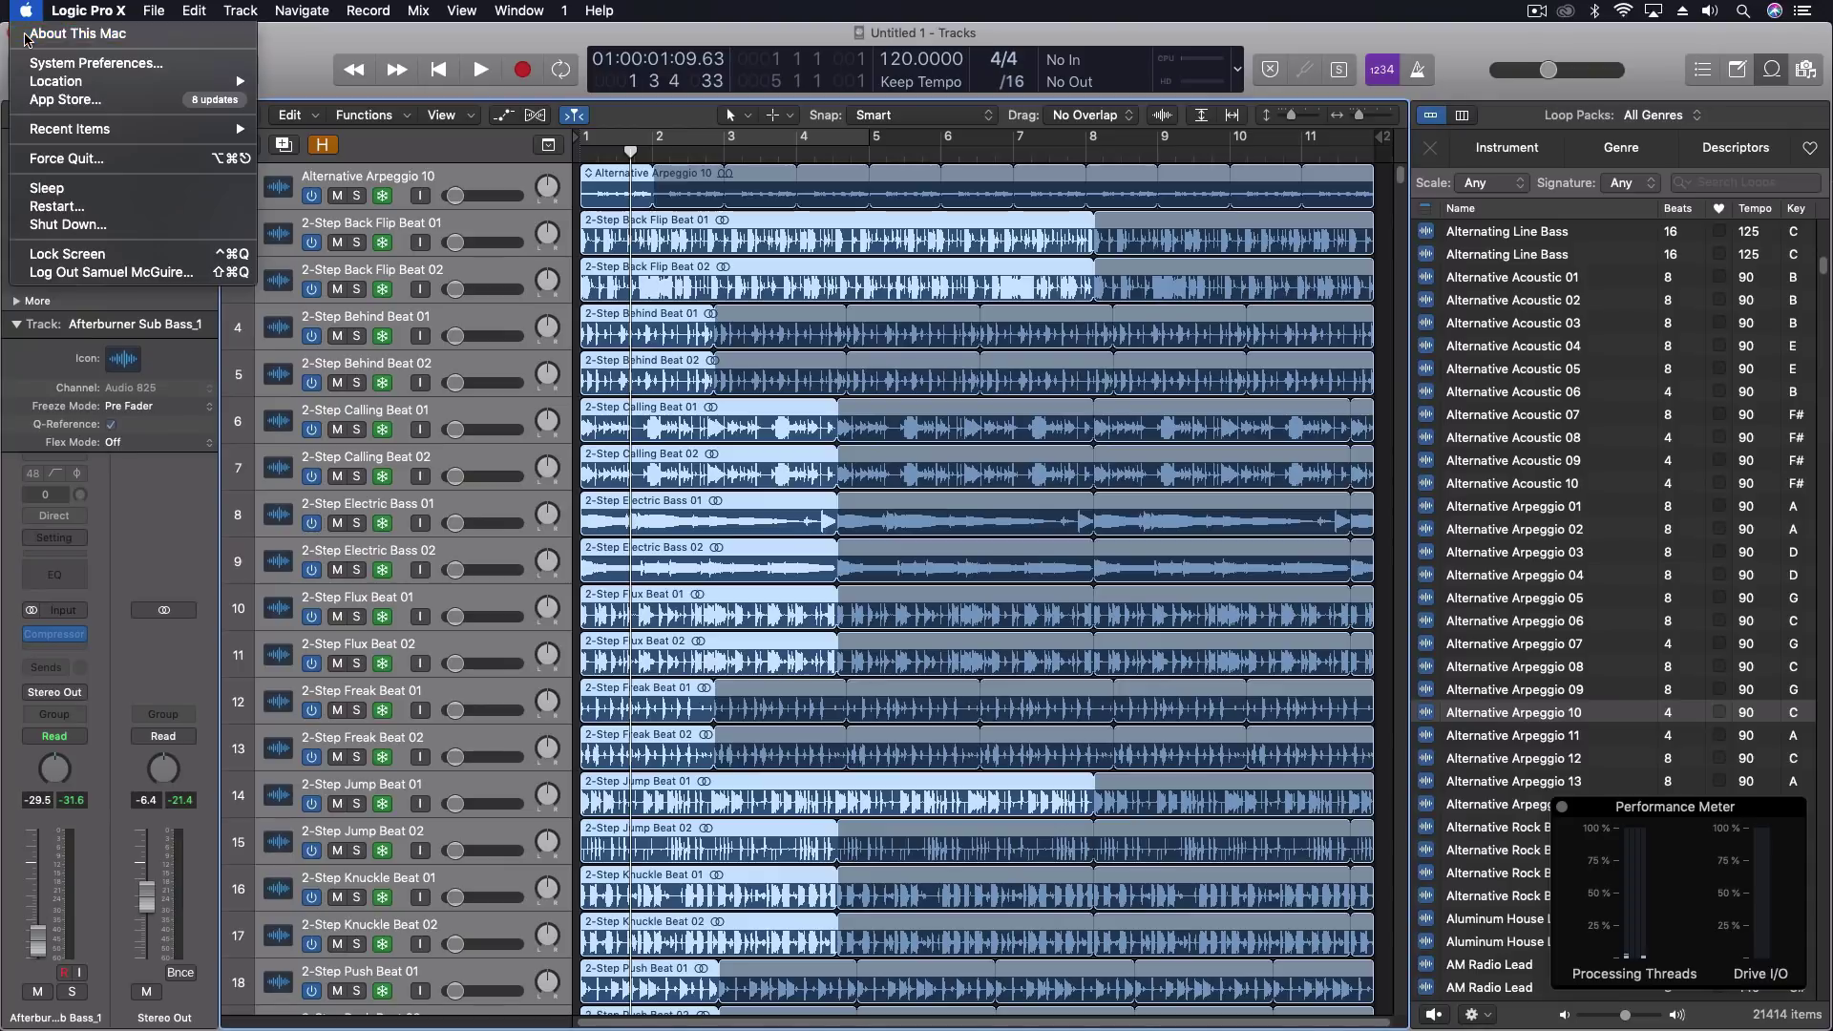
click(725, 350)
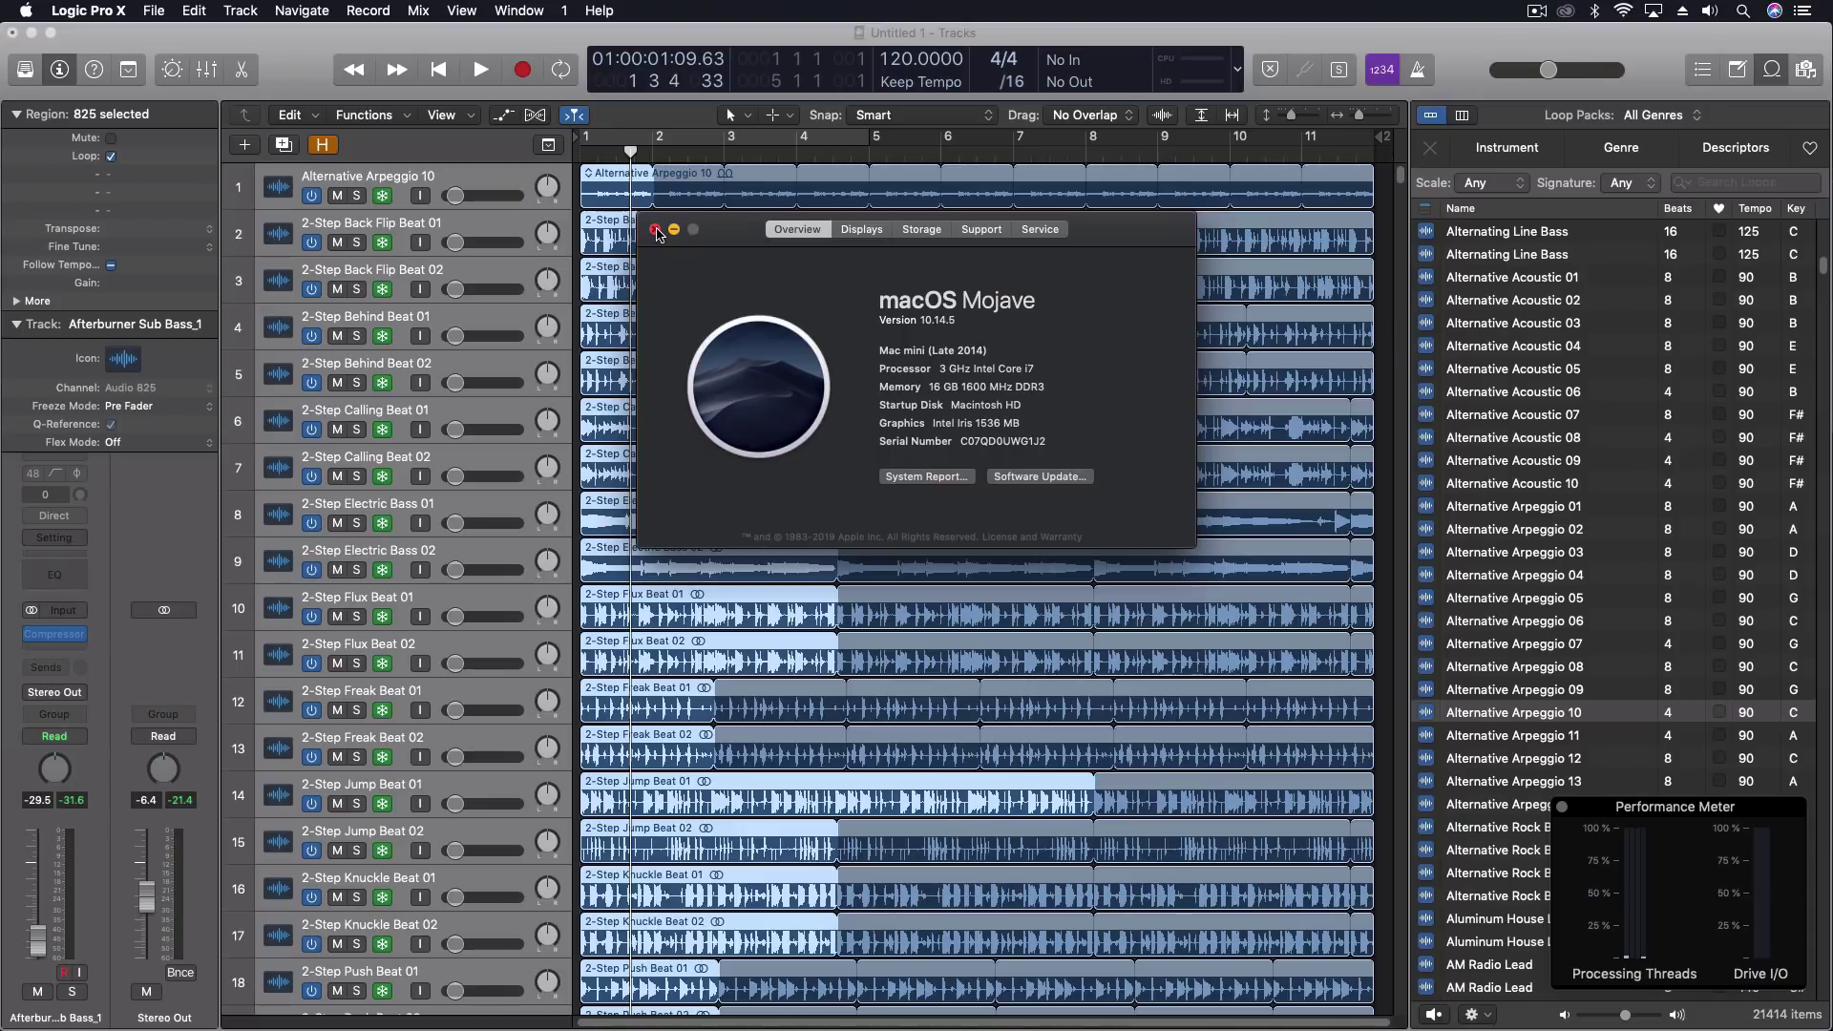
click(655, 230)
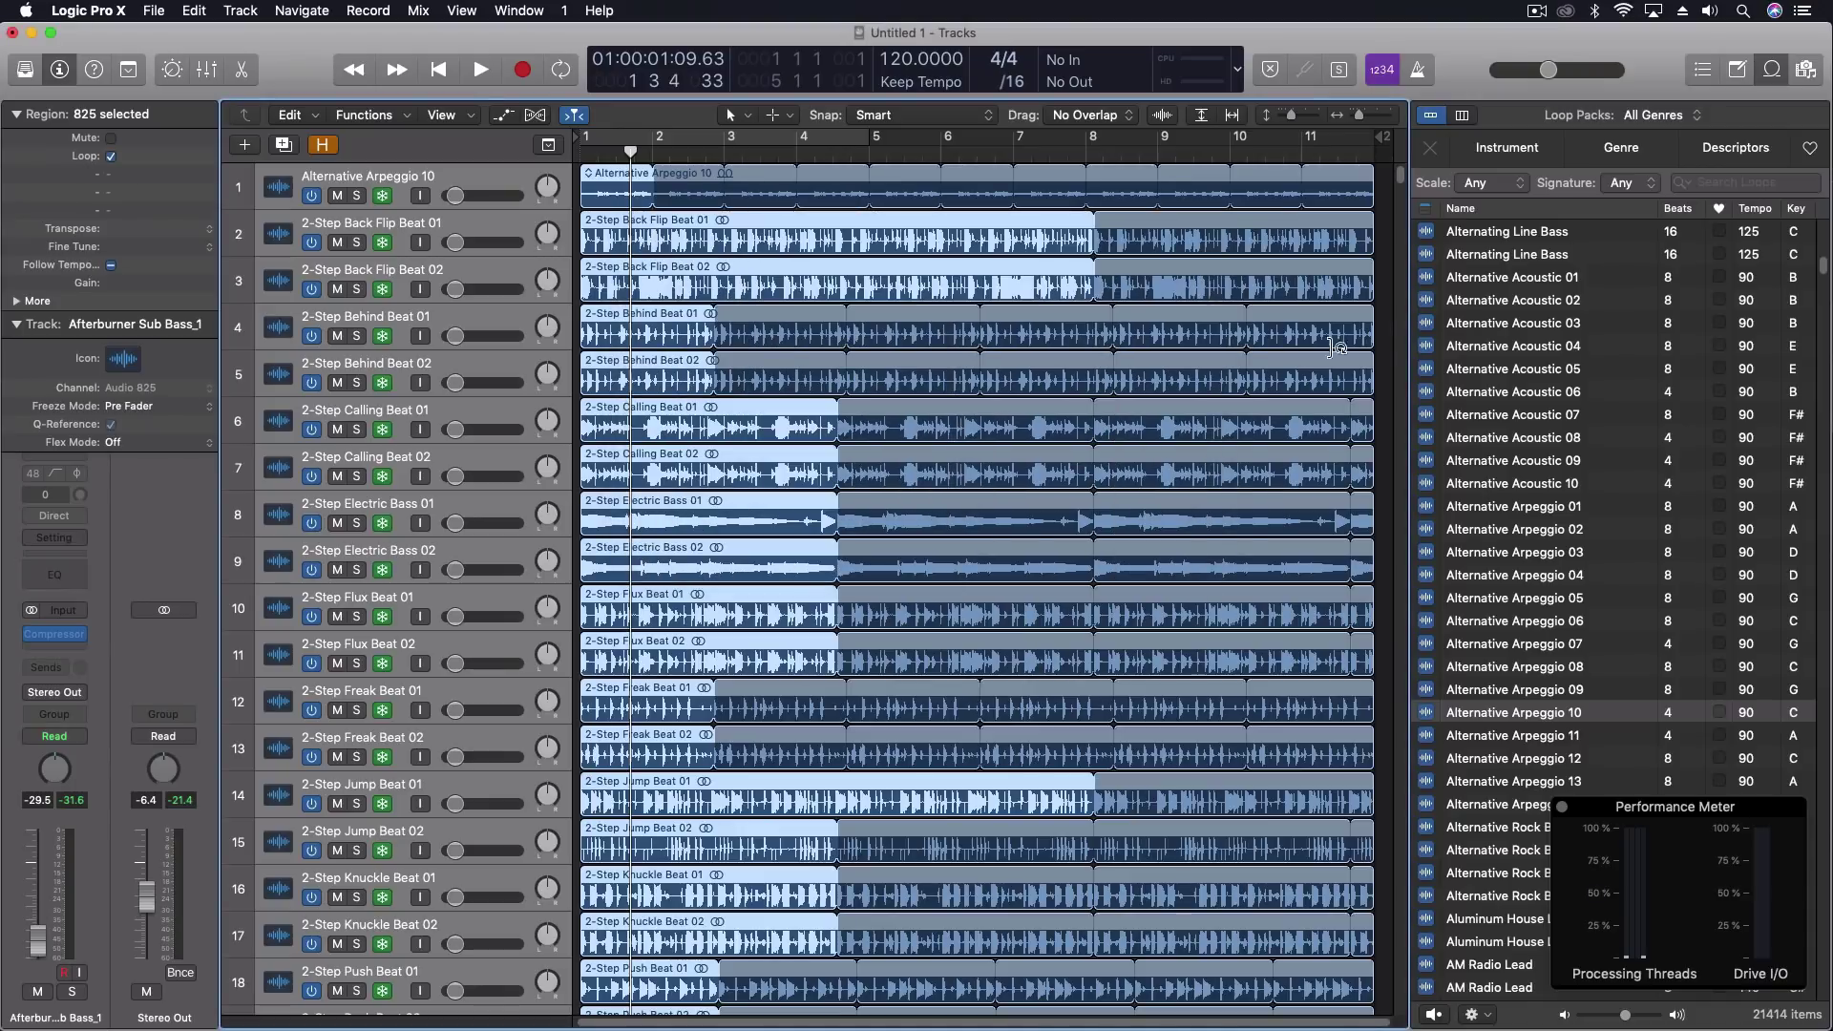
Scroll the track list down to the last track, 825, Afterburner Sub Bass_1
drag(1400, 178, 1370, 224)
scroll(1356, 287, down, 15)
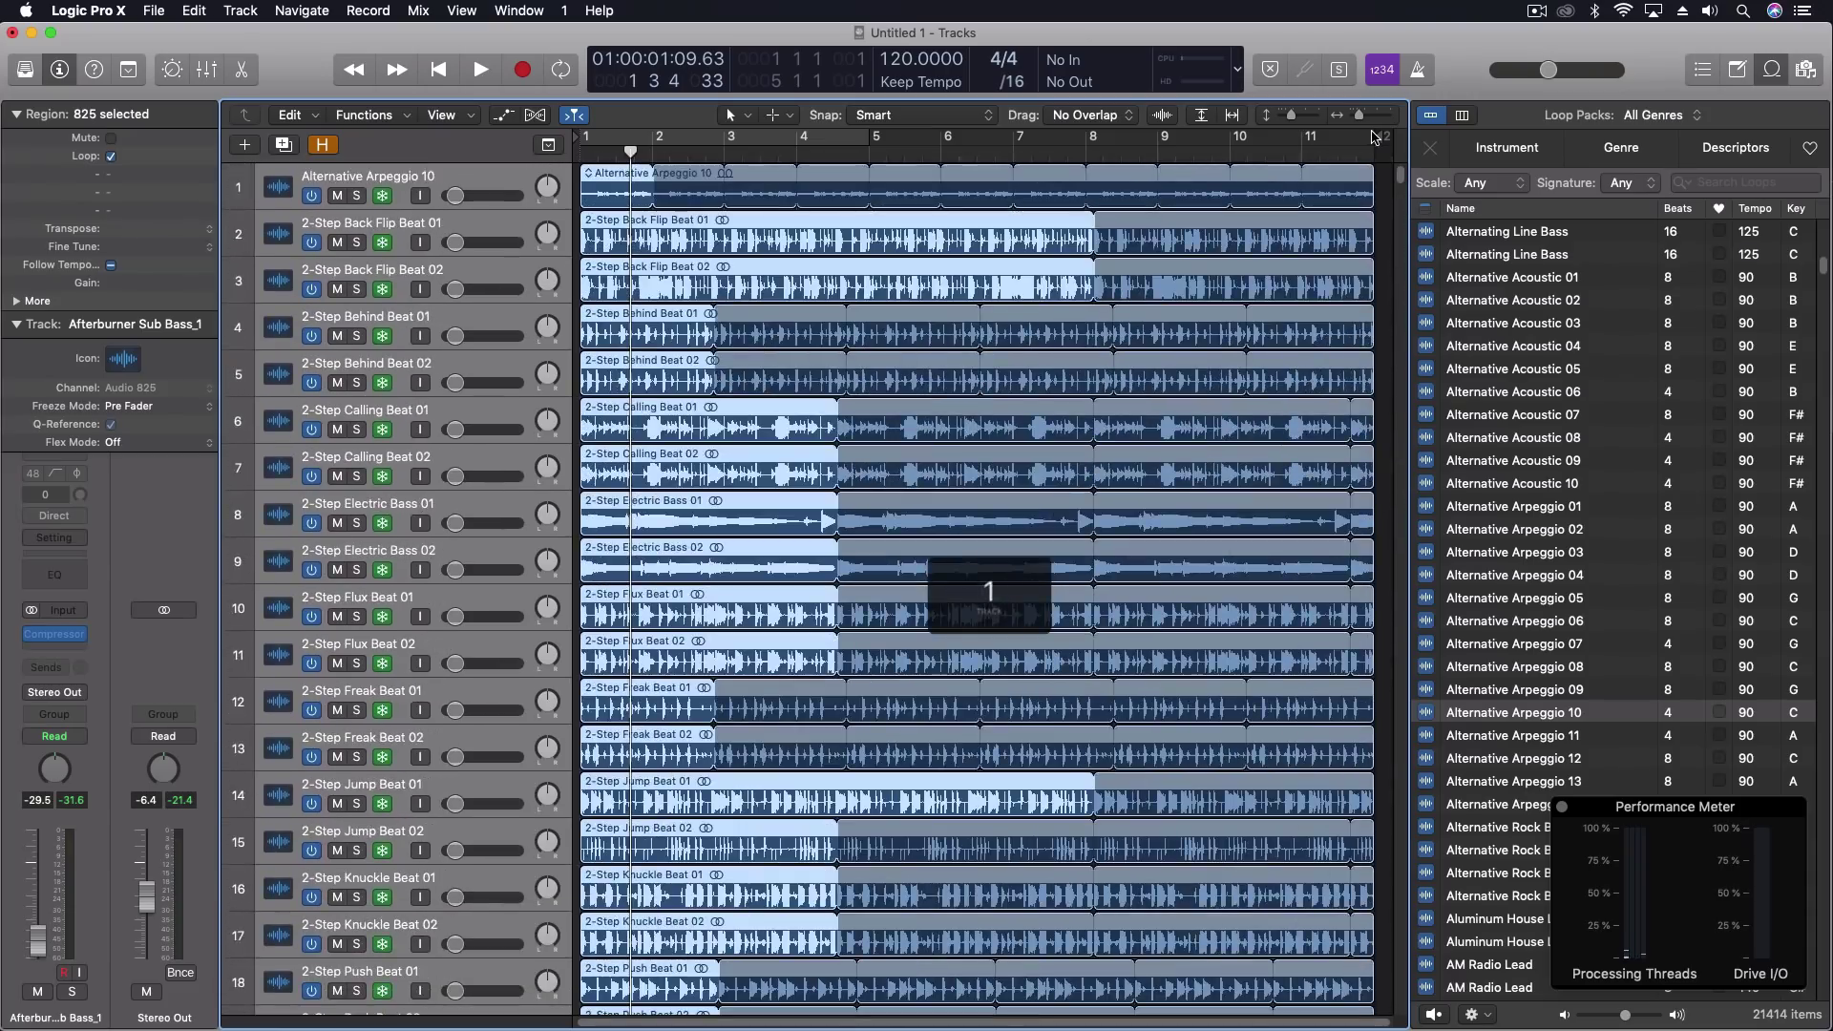
scroll(1344, 342, down, 20)
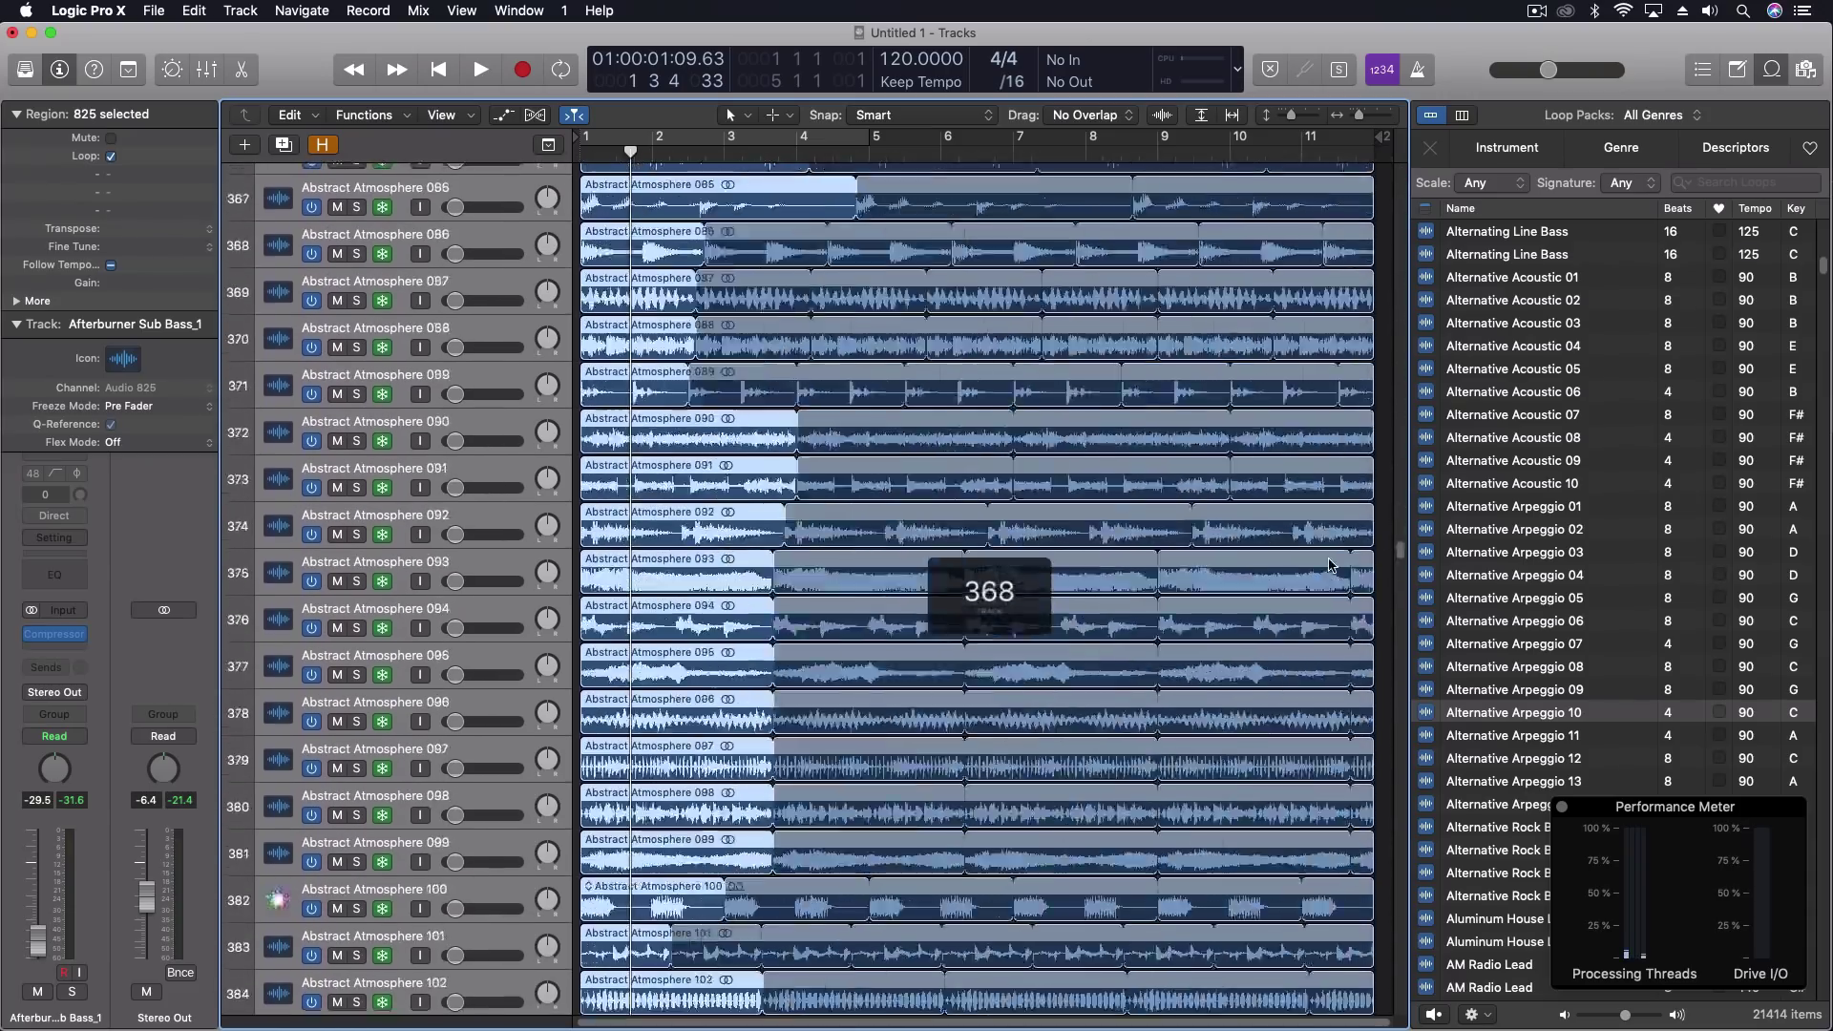
scroll(1323, 603, down, 20)
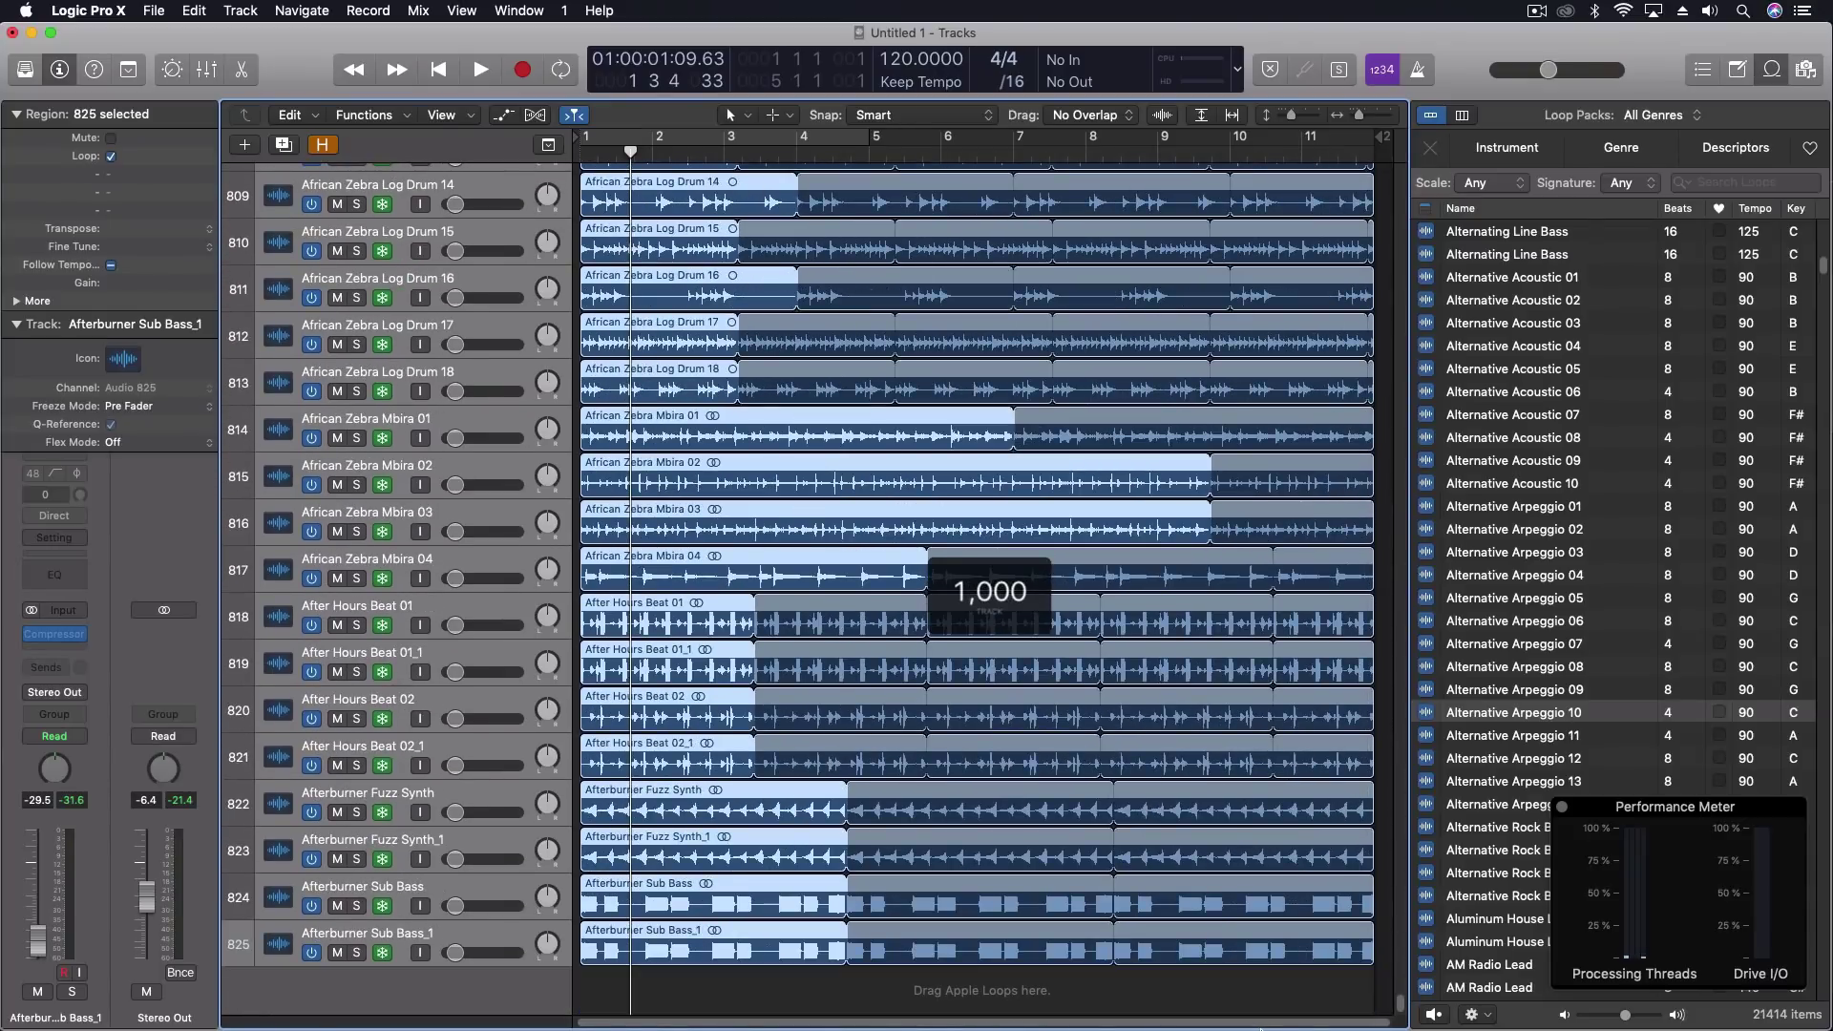
scroll(1273, 1005, up, 5)
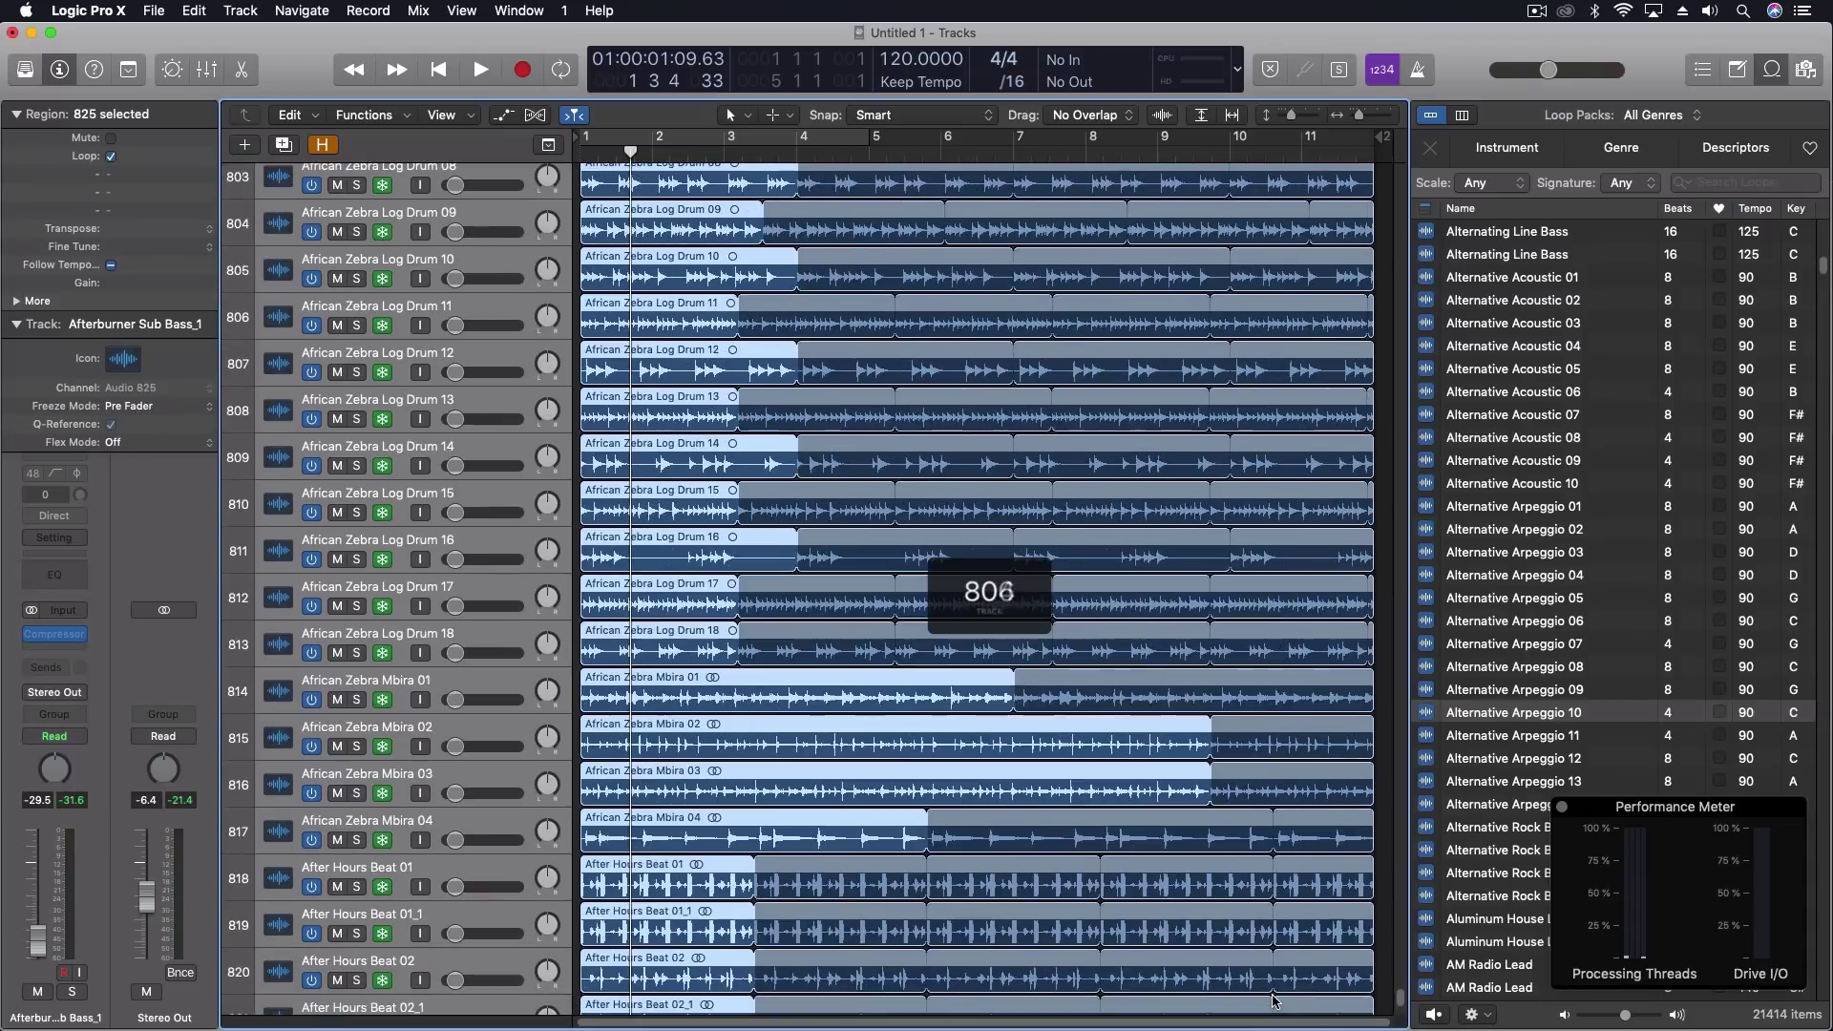
scroll(1273, 1005, down, 4)
scroll(1273, 1005, down, 2)
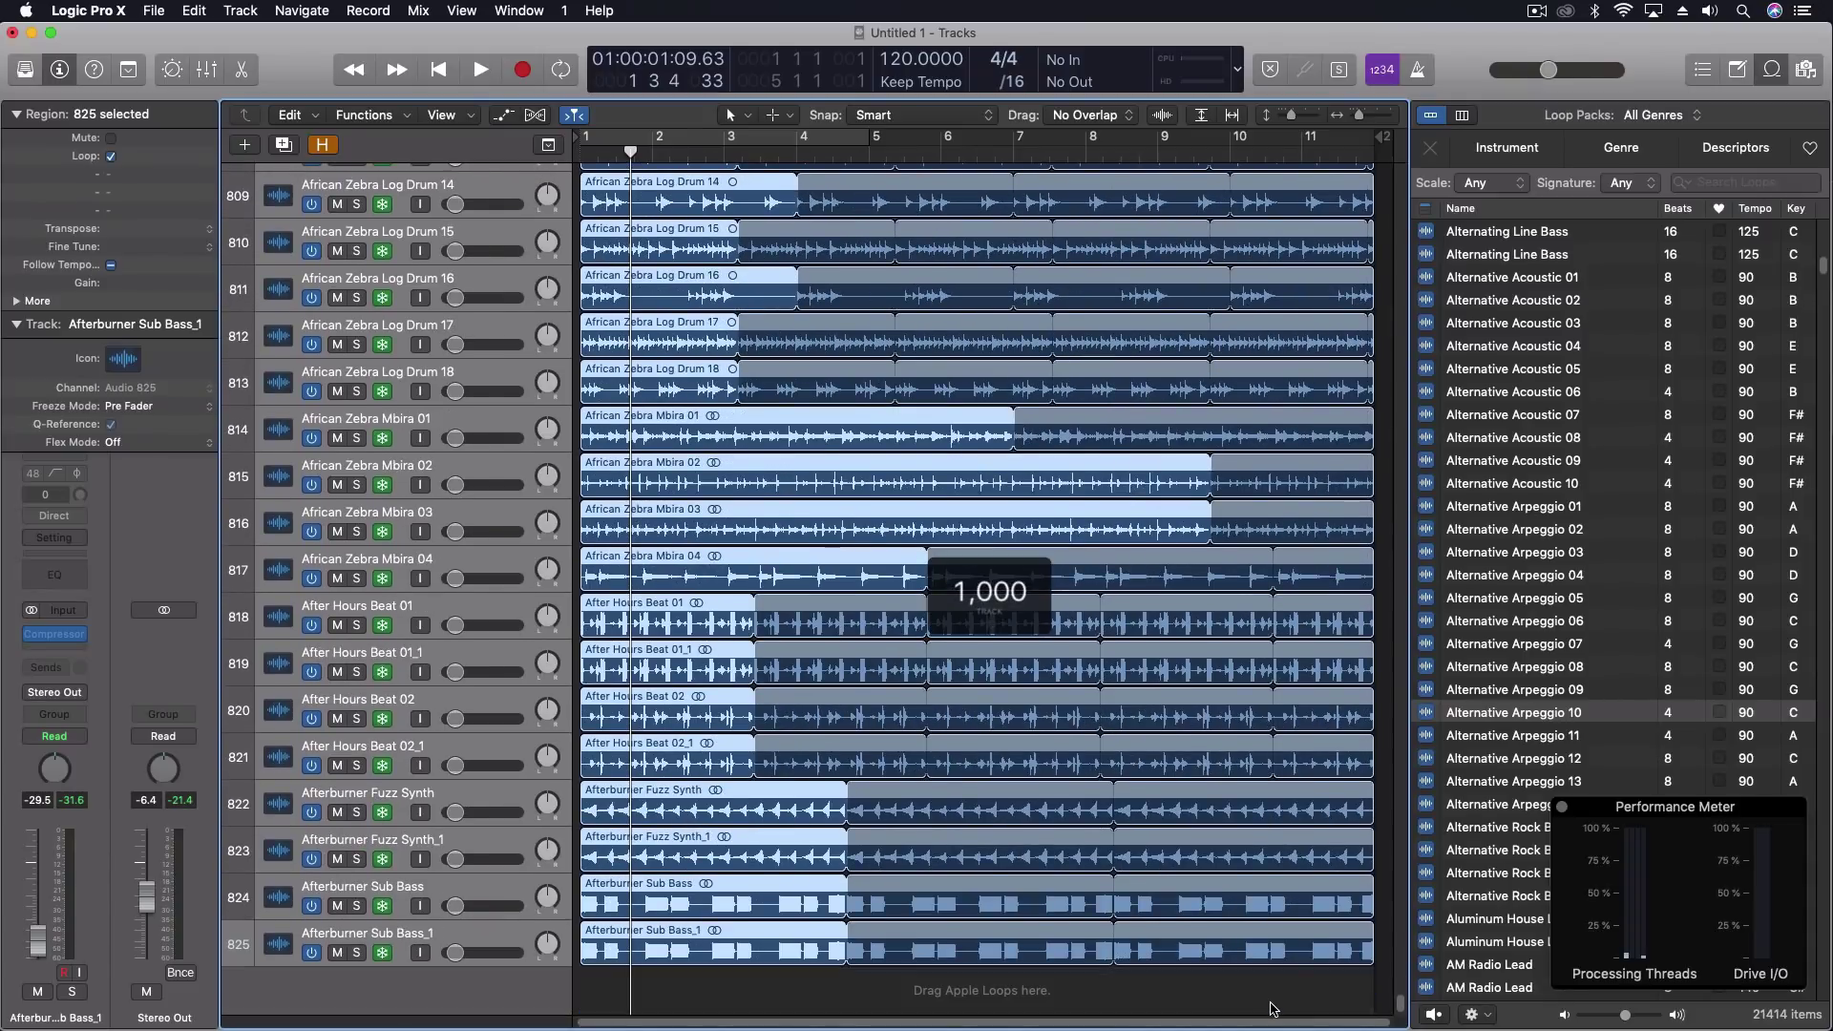
Show the hidden tracks past 825, hide them again with H, and return to the top
click(334, 148)
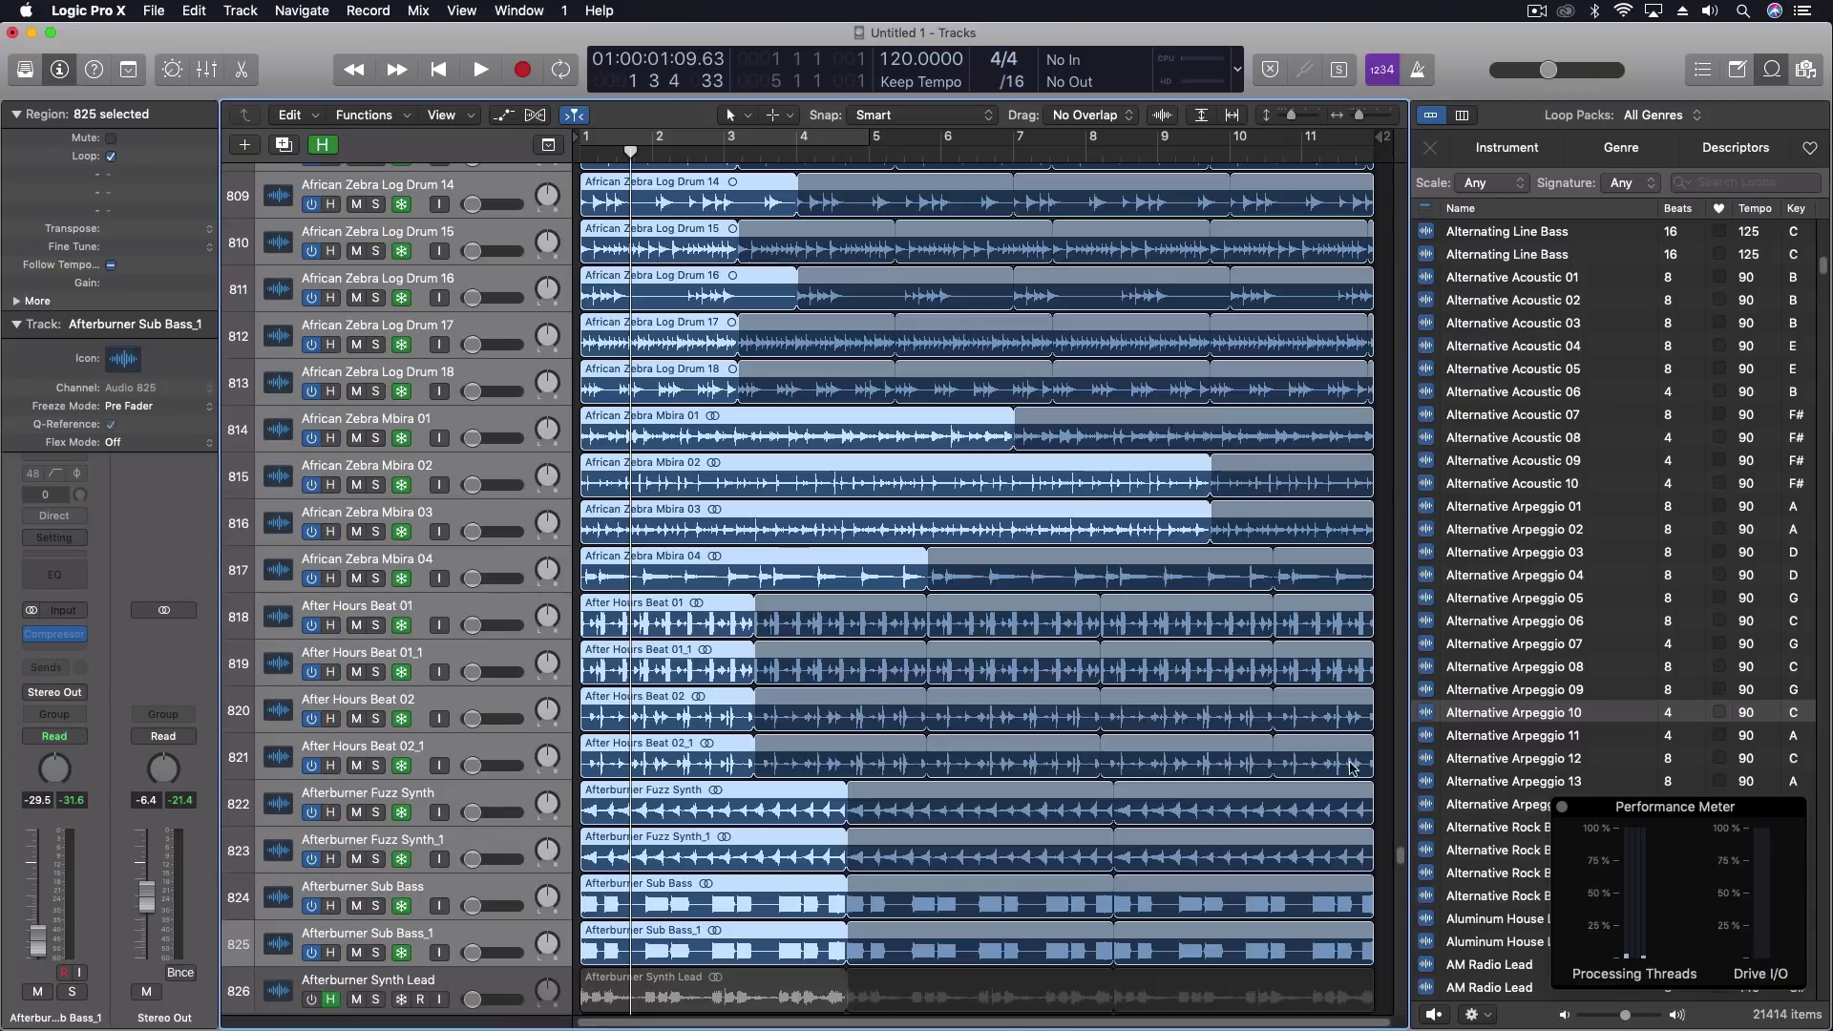
mouse_move(1400, 854)
mouse_down()
mouse_move(1397, 1008)
mouse_move(1393, 856)
mouse_move(1387, 1007)
mouse_move(1375, 856)
mouse_up()
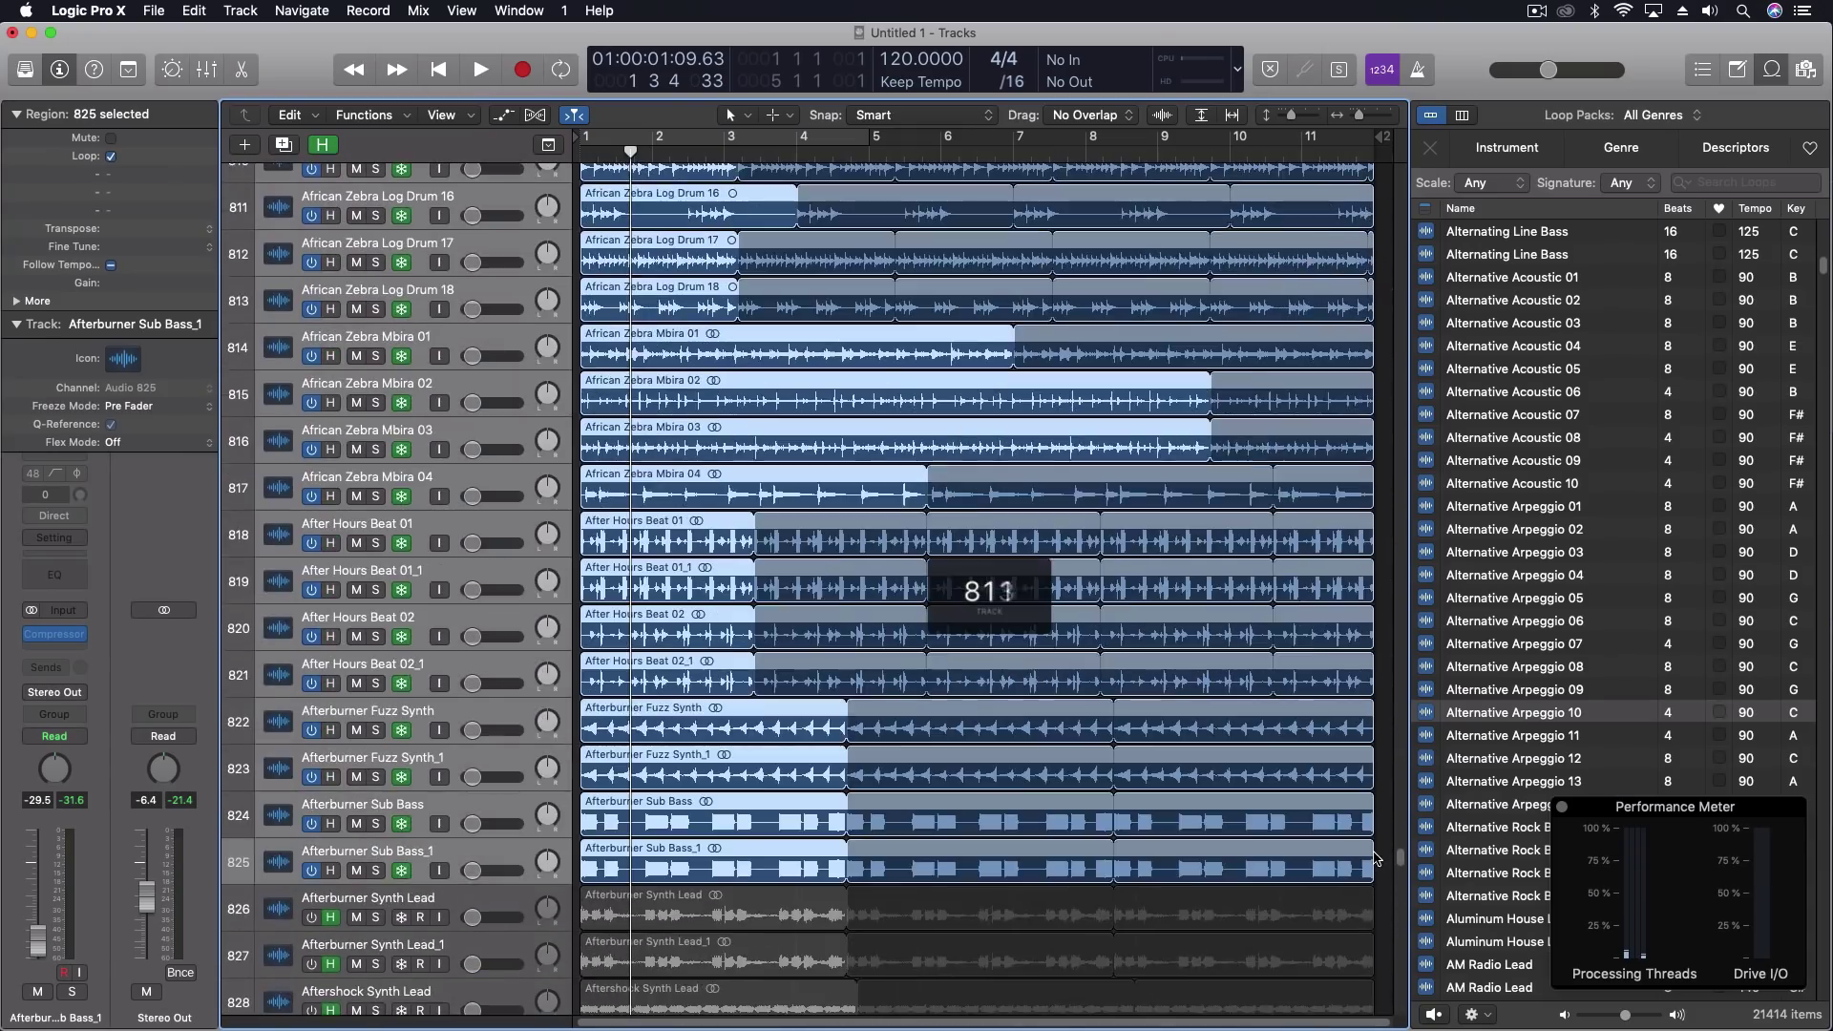
key(h)
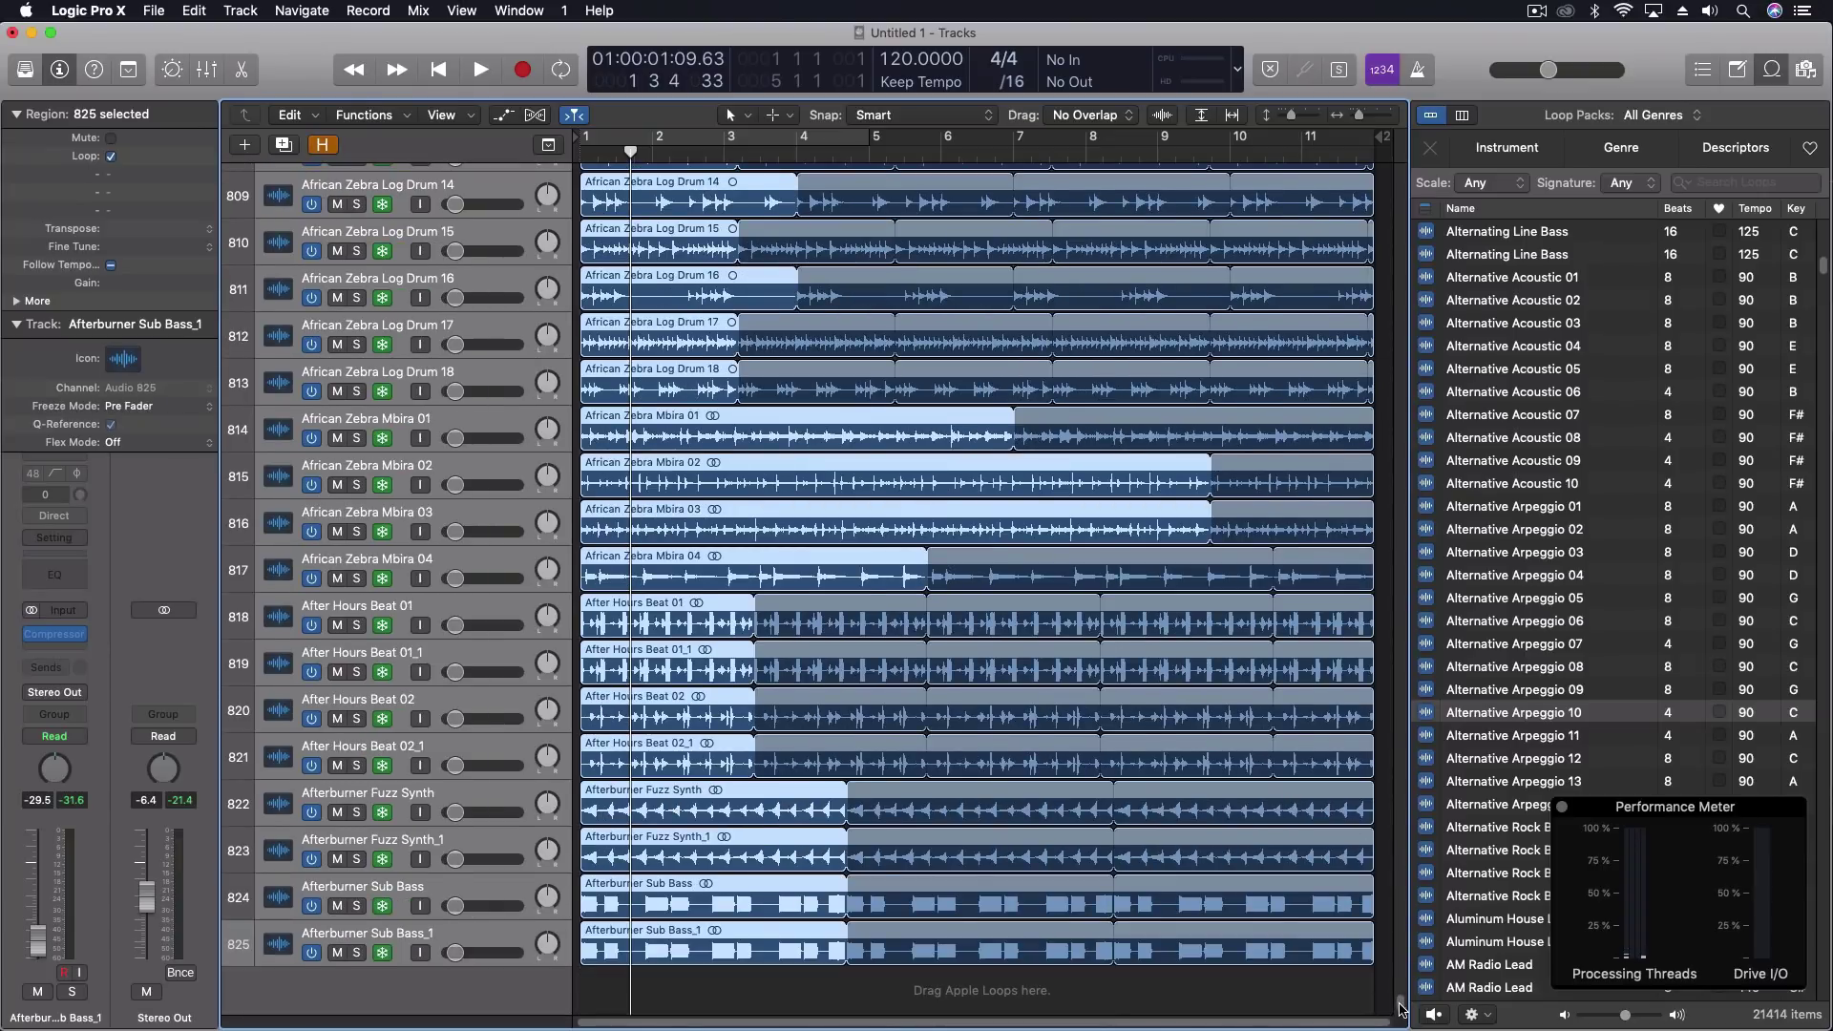
drag(1396, 1000, 1368, 164)
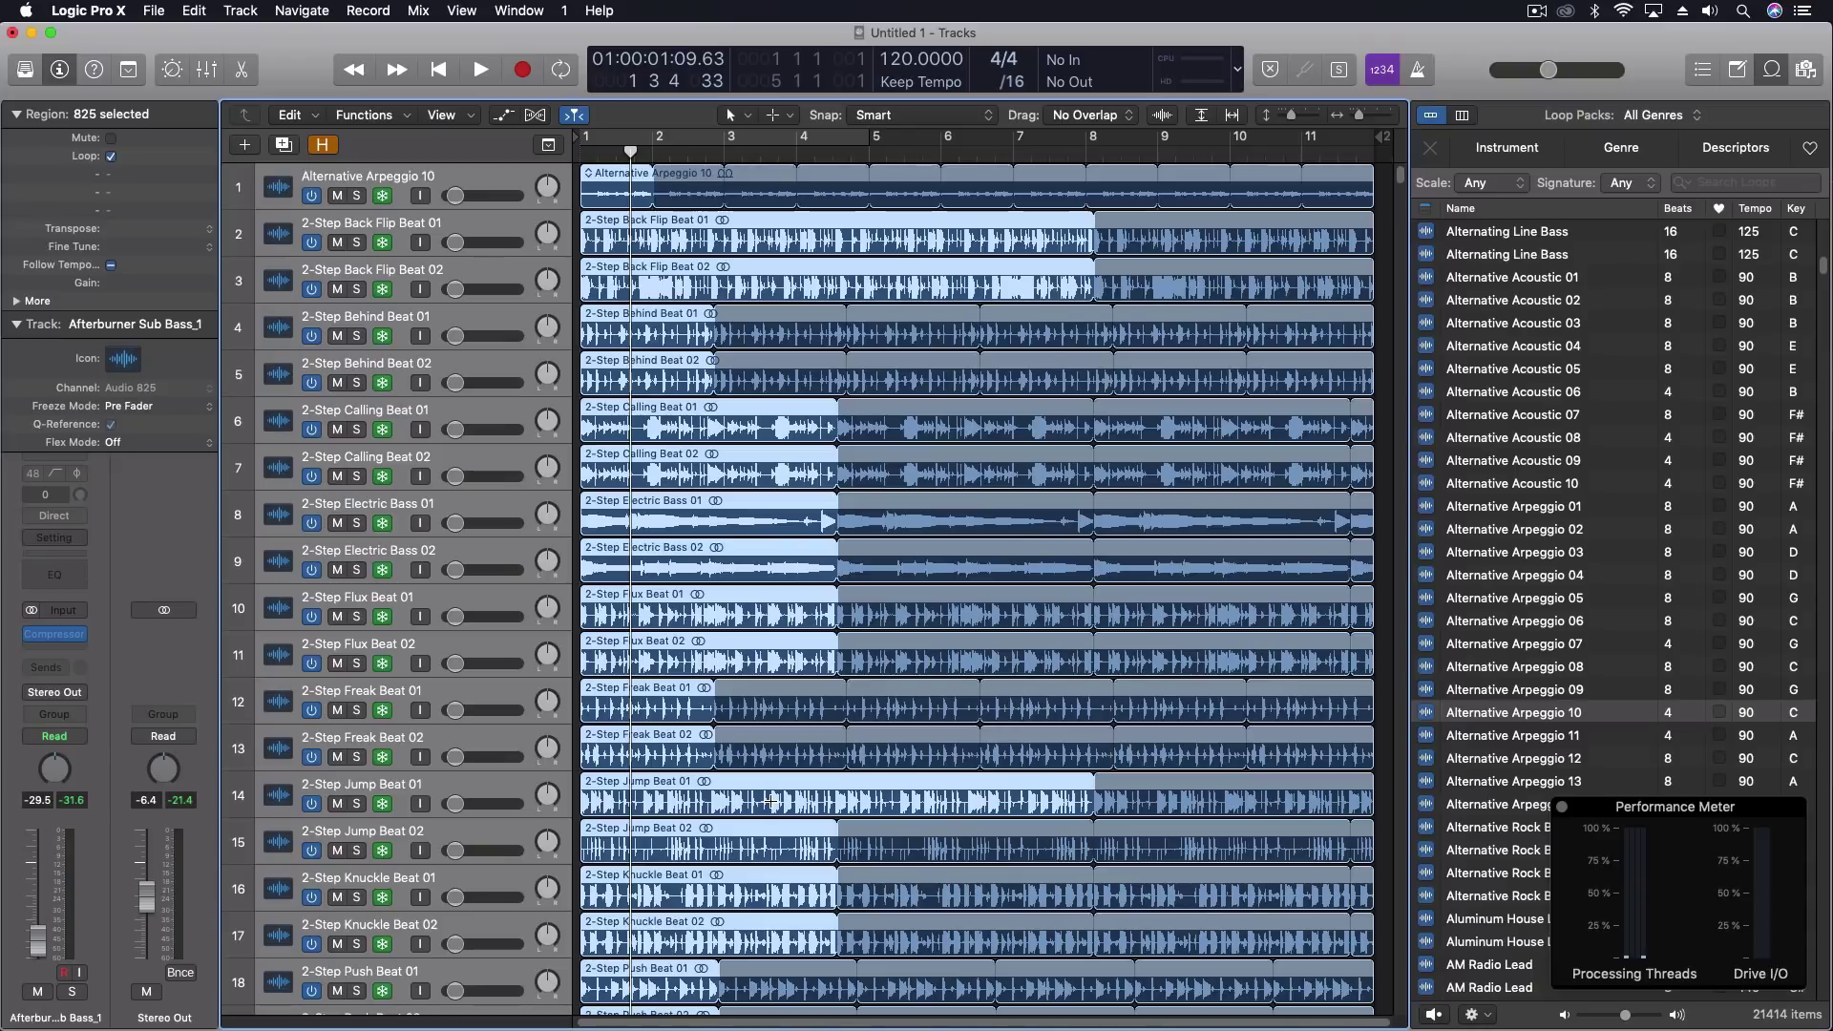
Unfreeze the 2-Step Electric Bass 02 track and insert a stereo Channel EQ
click(476, 555)
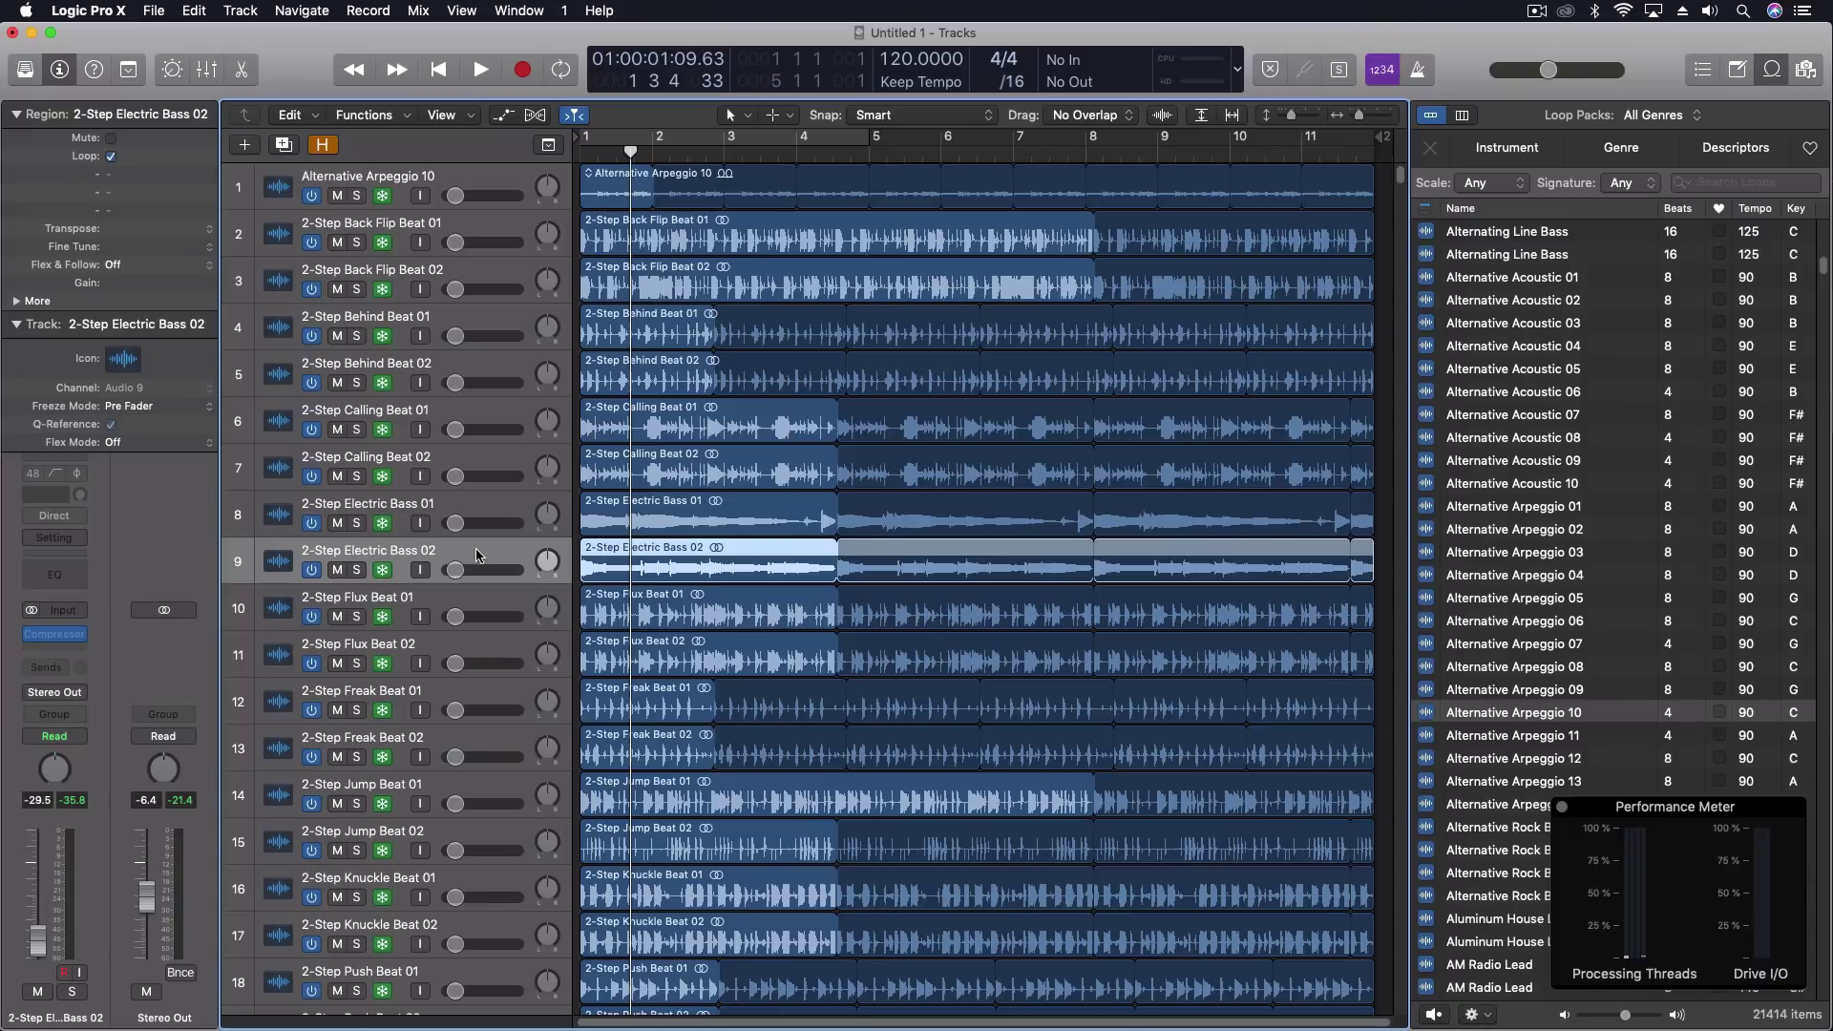
key(ctrl+r)
click(53, 650)
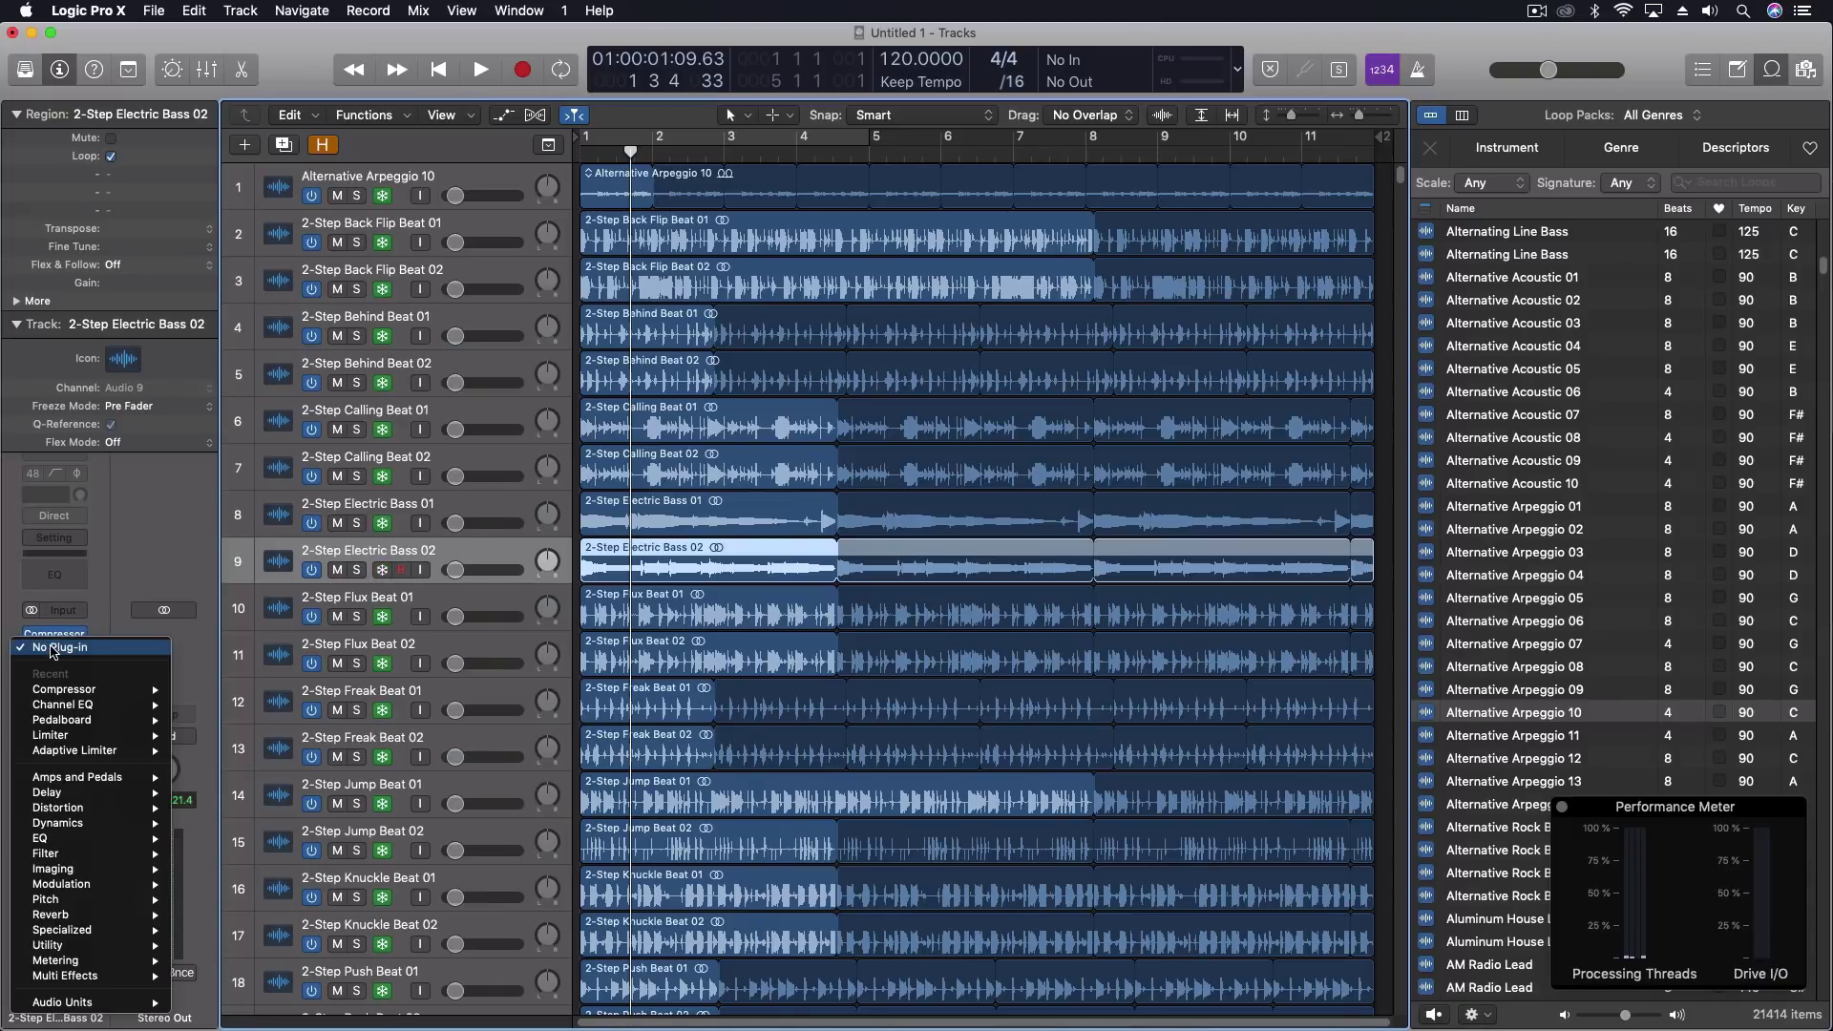
mouse_move(143, 838)
mouse_move(220, 841)
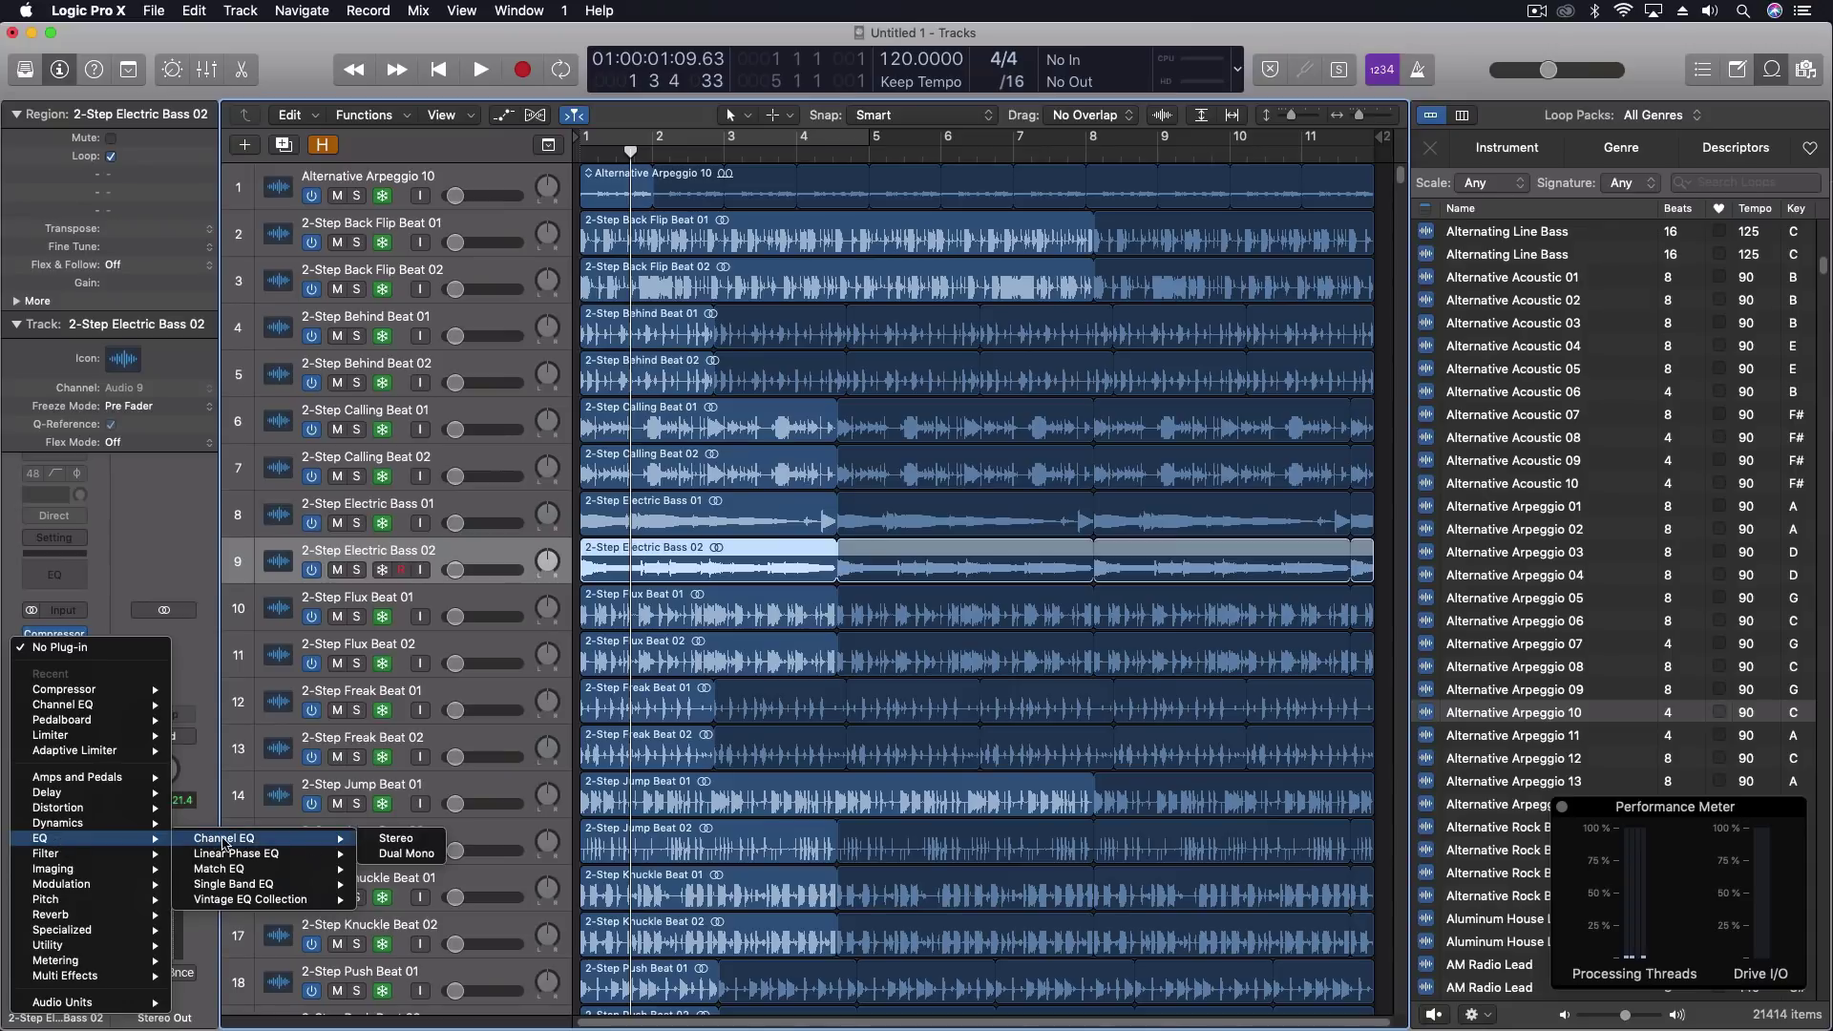
click(395, 846)
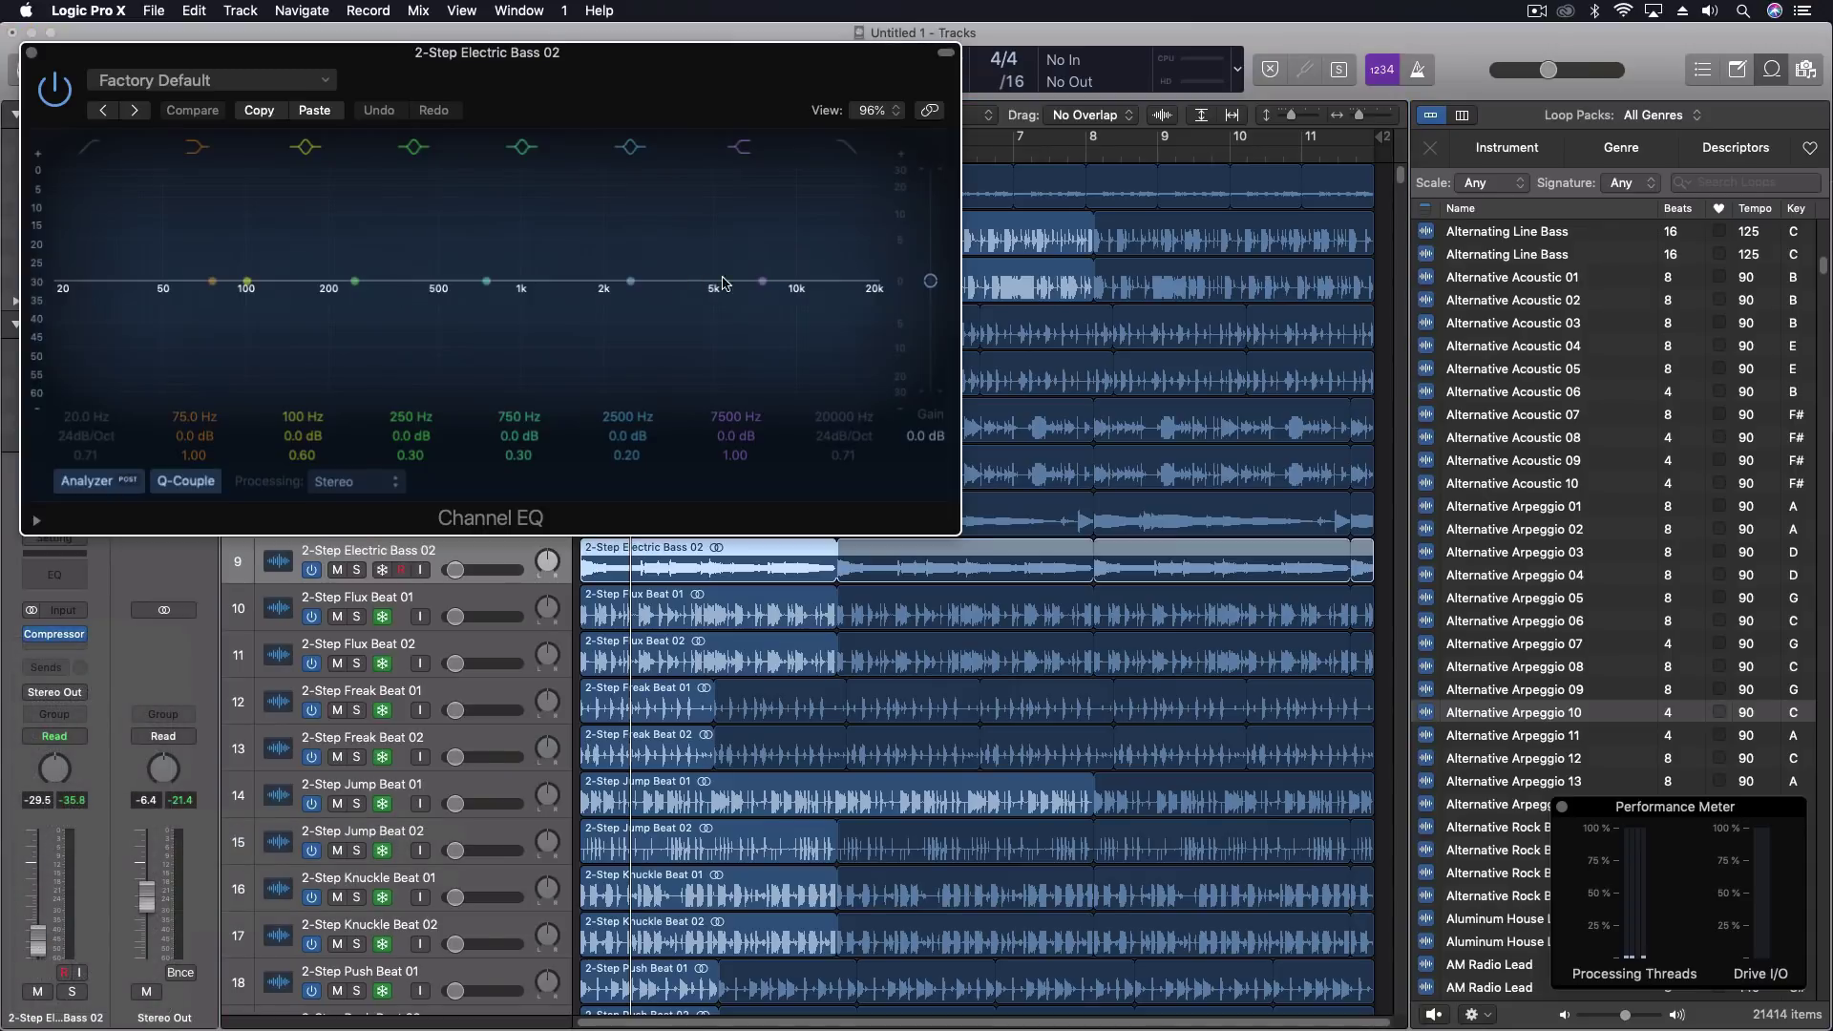
Set the EQ: +3.5 dB shelf at 7300 Hz, -2.5 dB at 1820 Hz, 245 Hz low cut
drag(762, 282, 759, 264)
drag(628, 284, 593, 303)
click(90, 146)
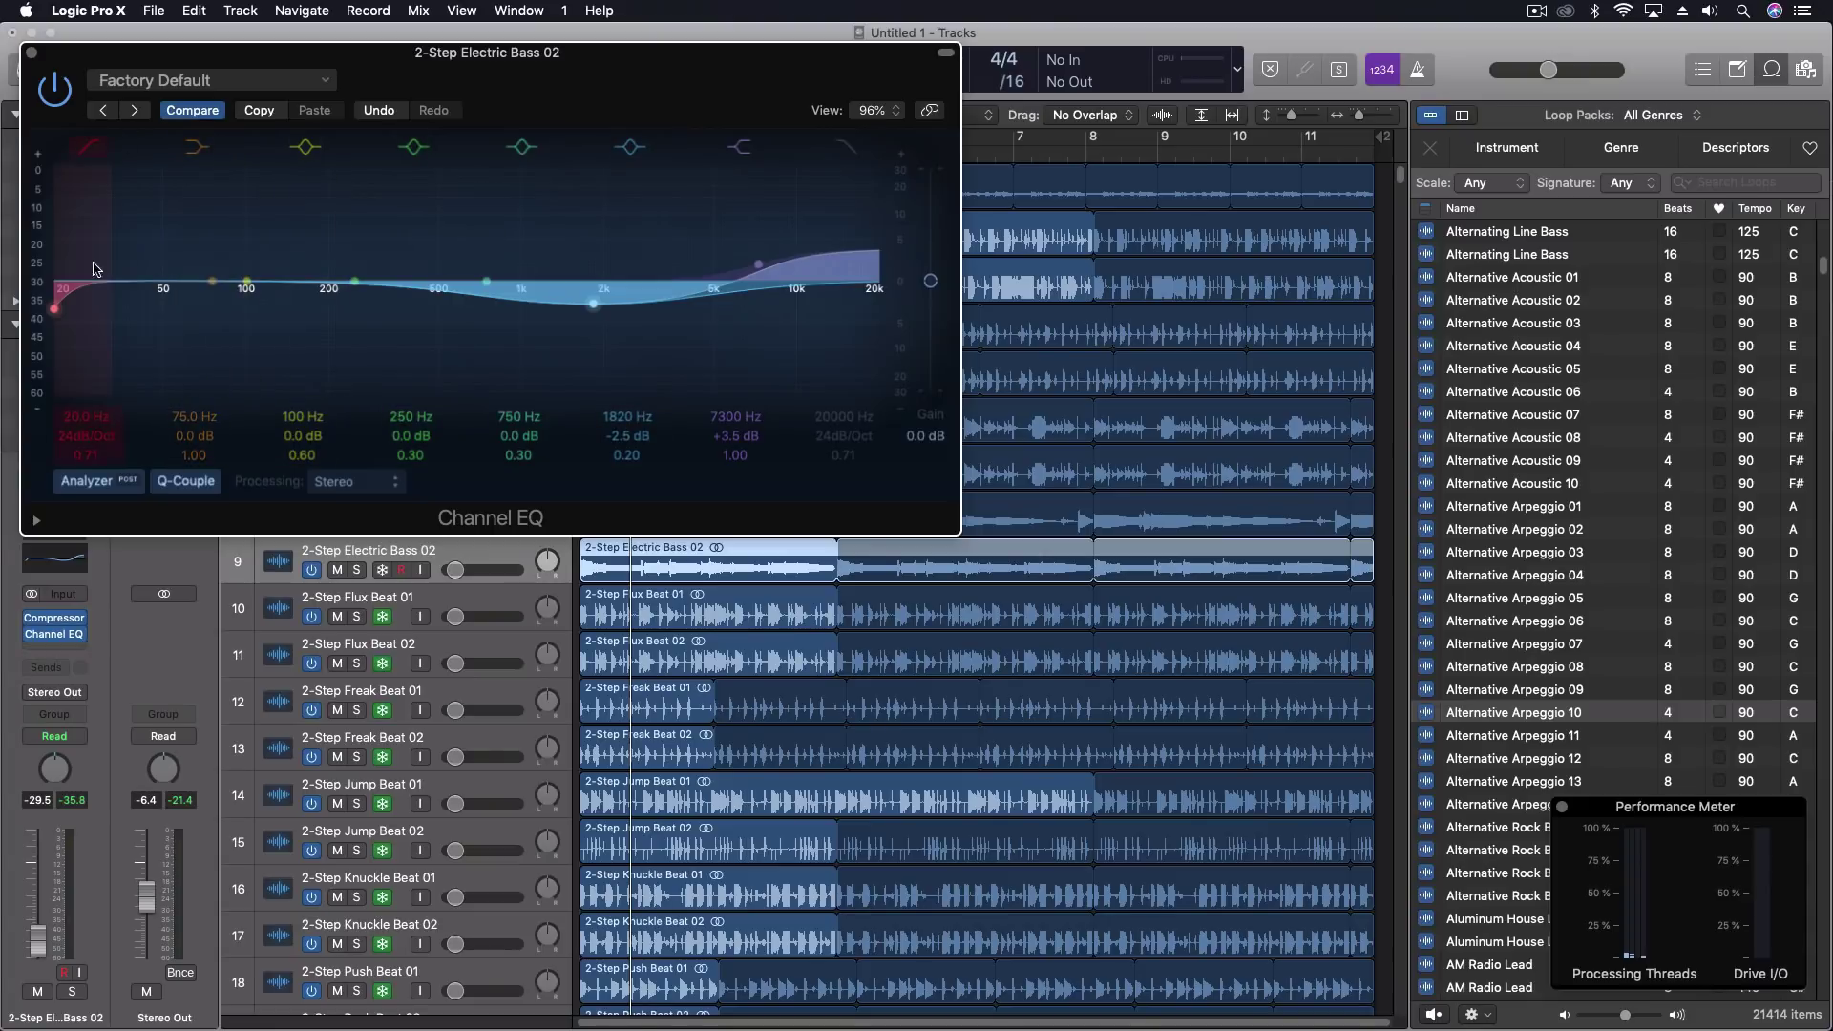
drag(74, 292, 352, 287)
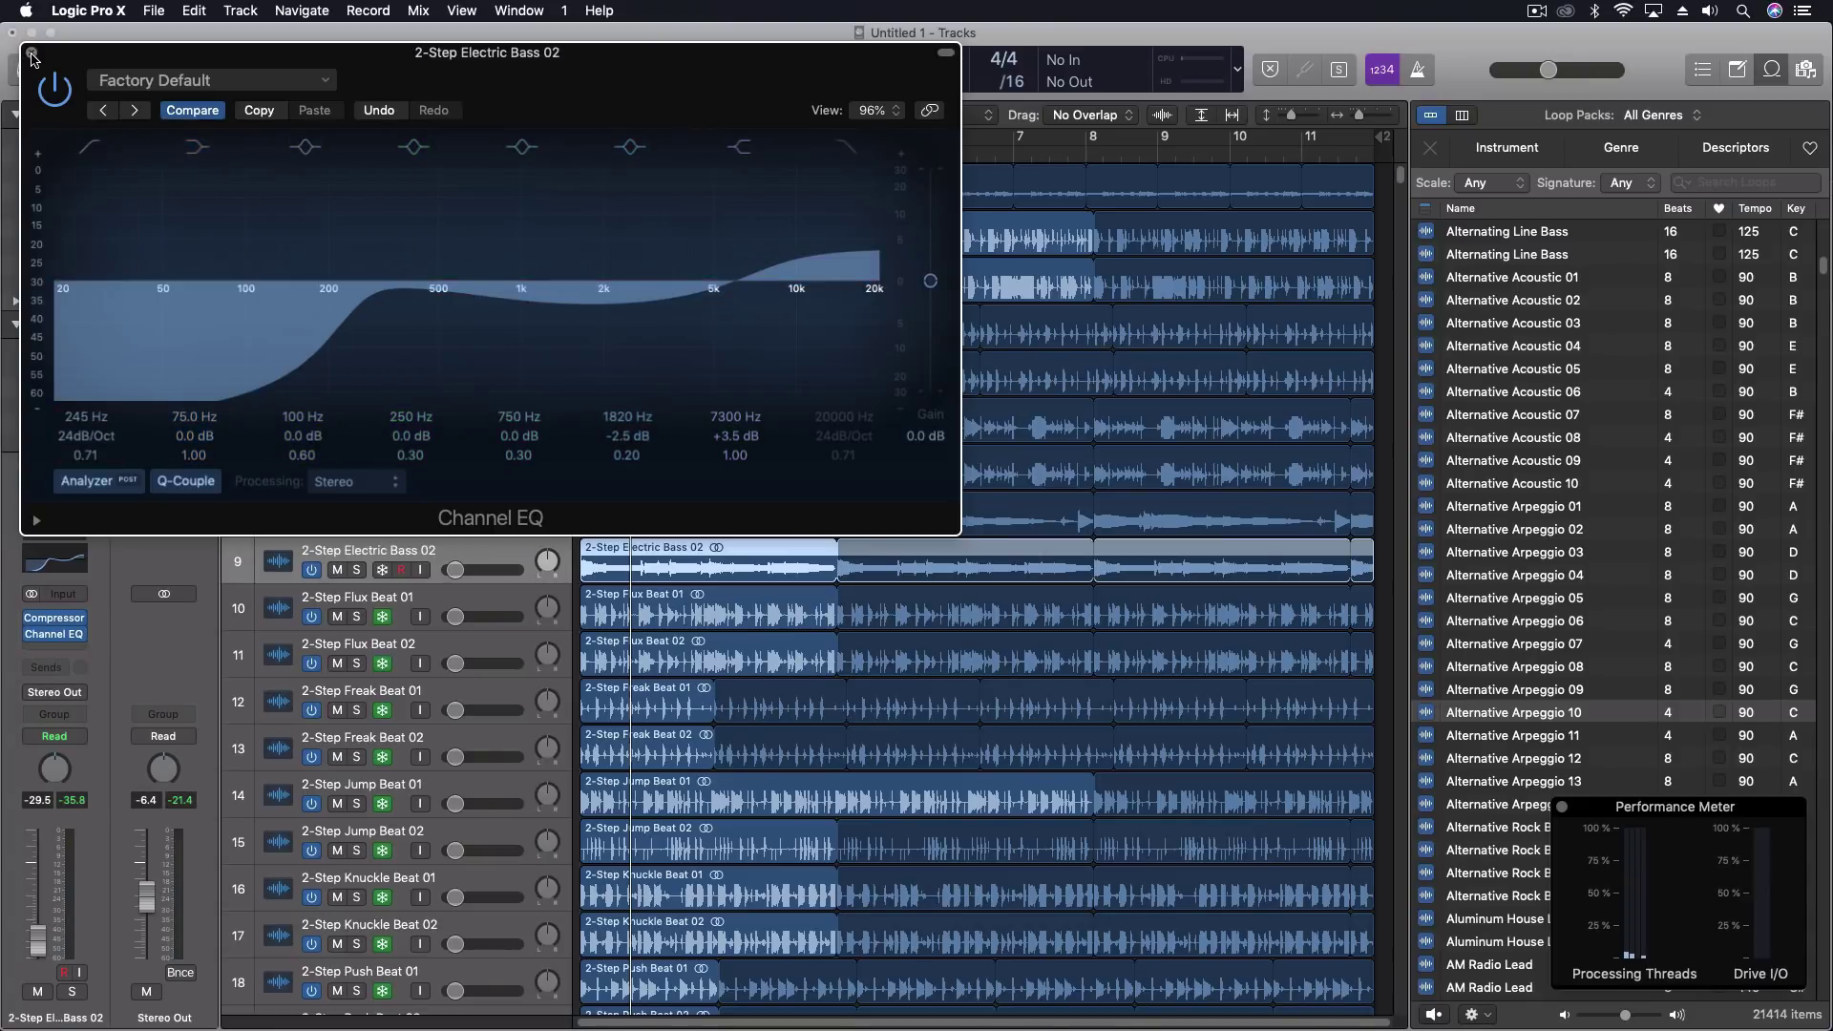
click(32, 53)
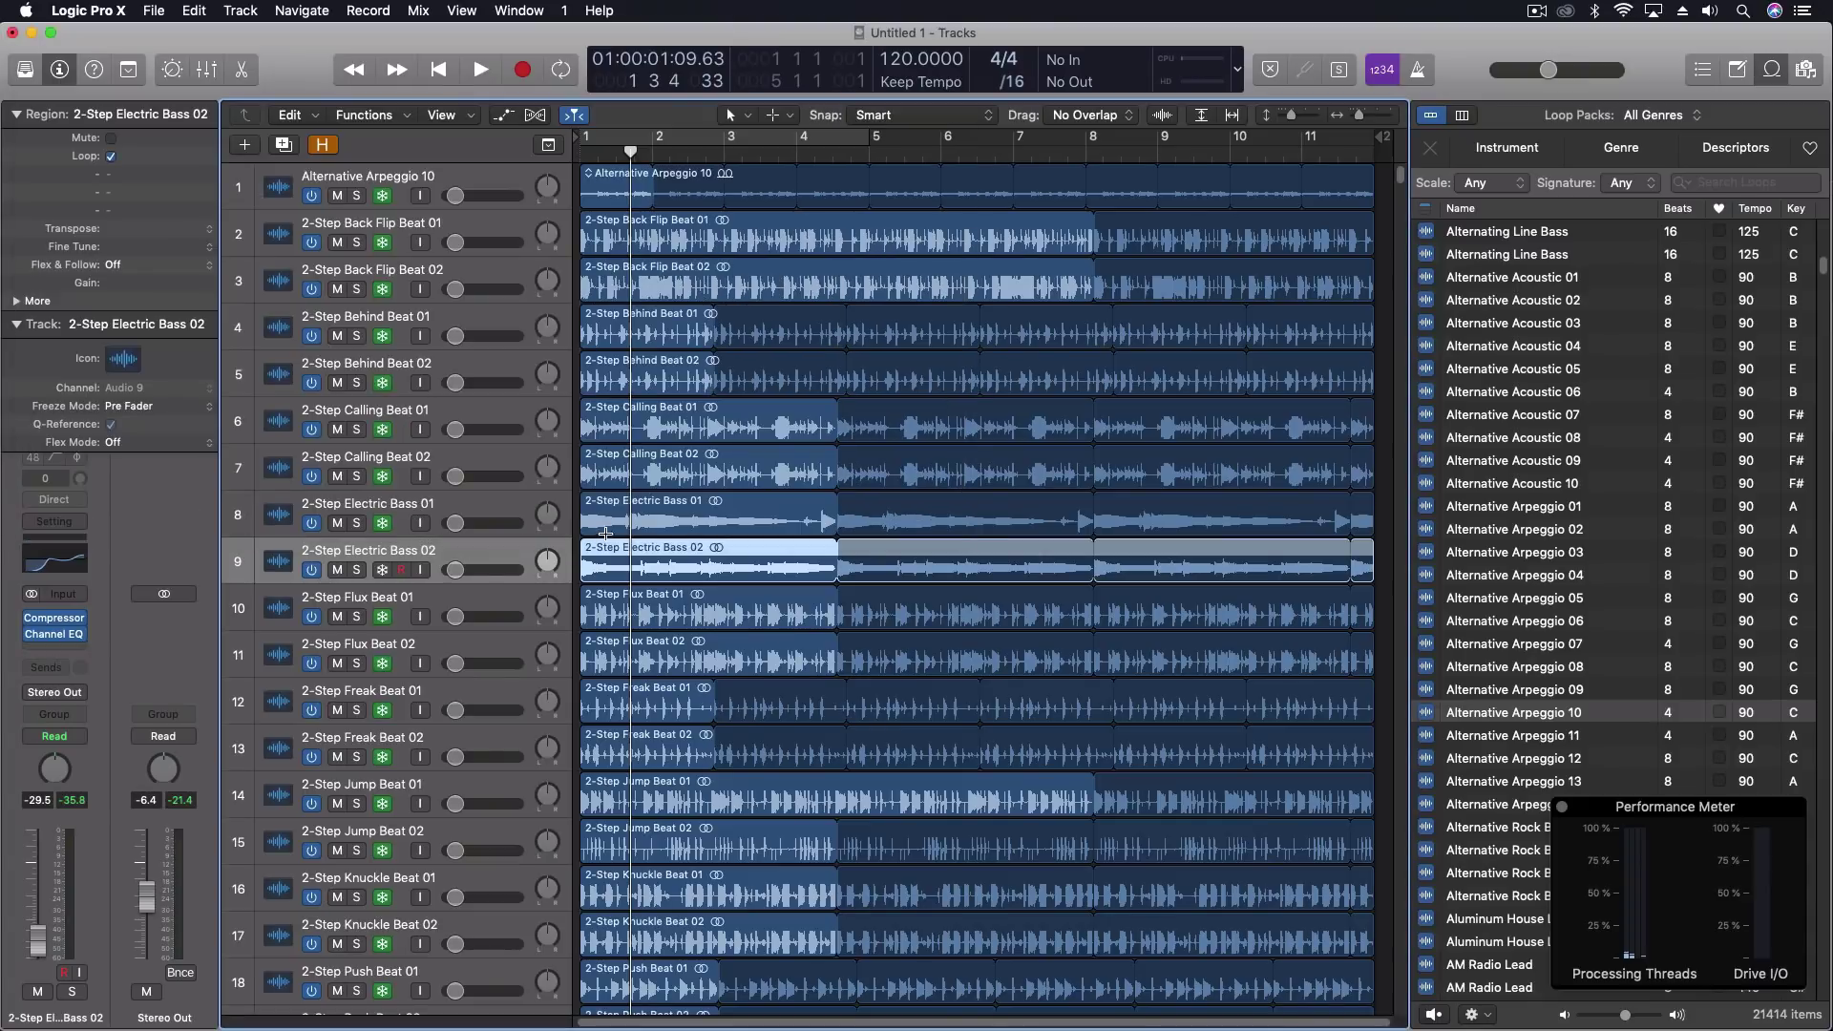
Refreeze track 9, 2-Step Electric Bass 02, with its Compressor and Channel EQ inserts
click(370, 564)
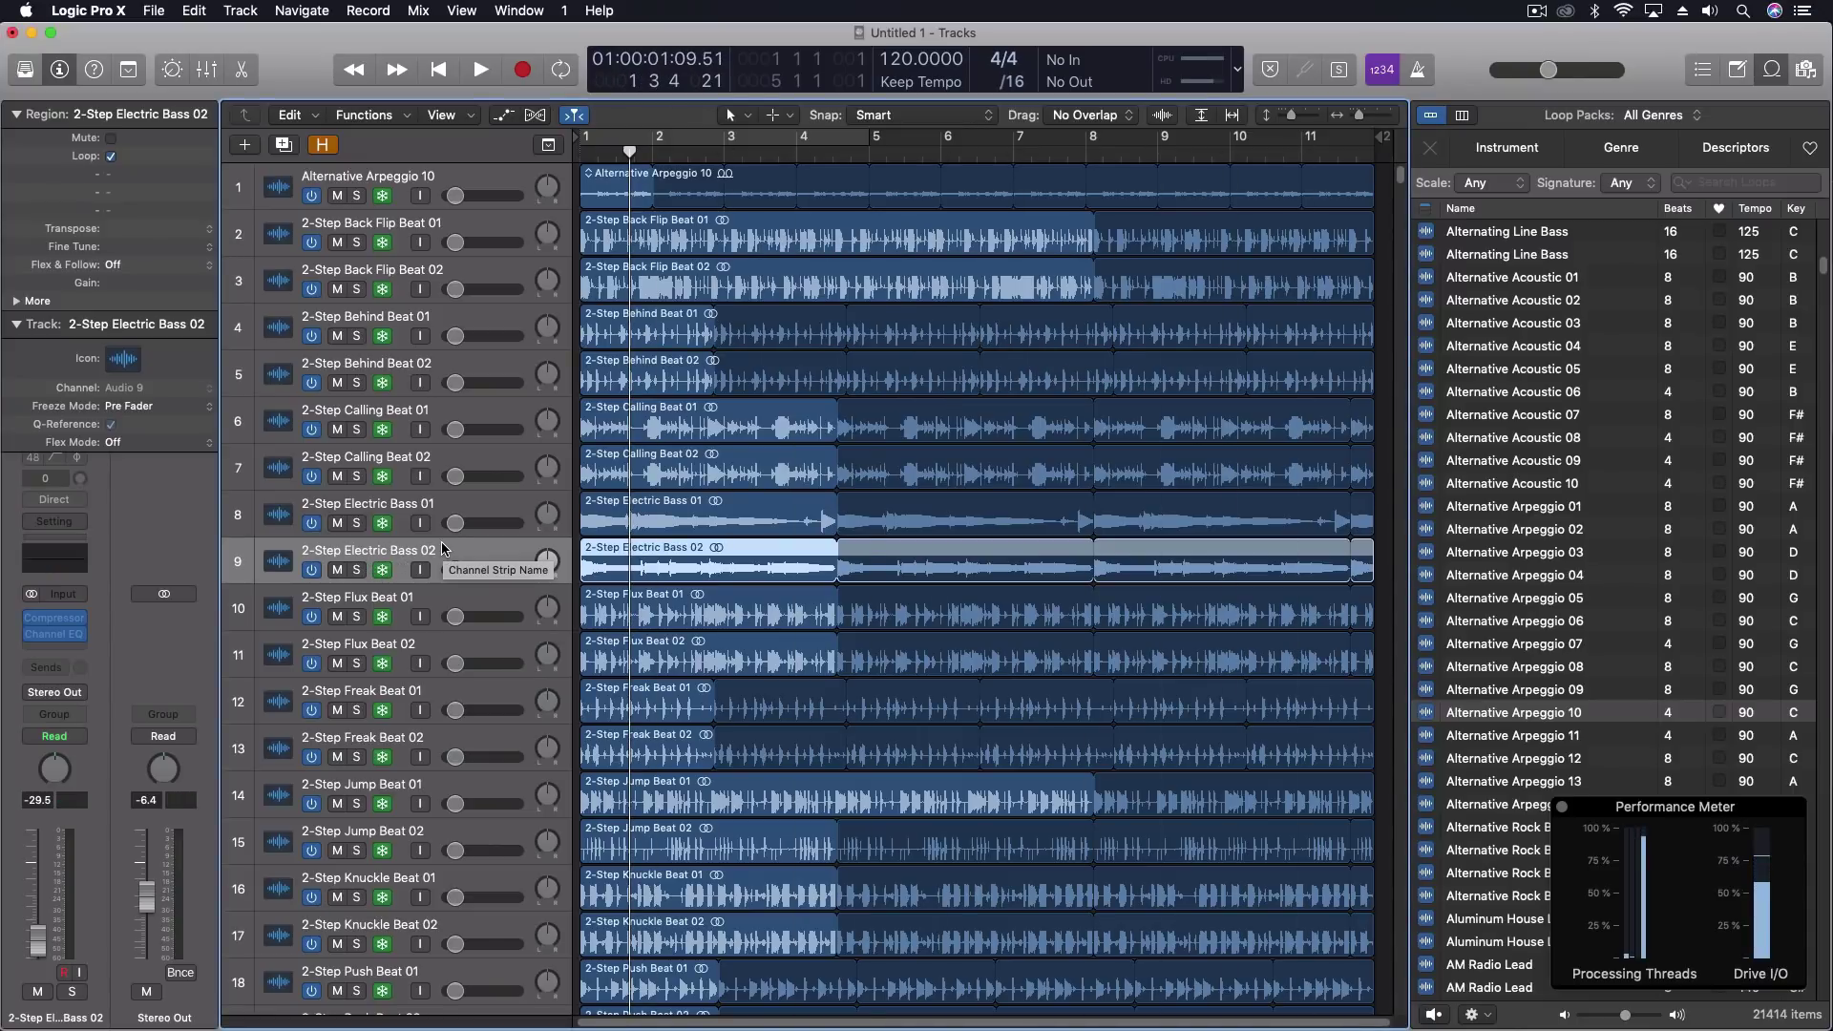
mouse_move(59, 623)
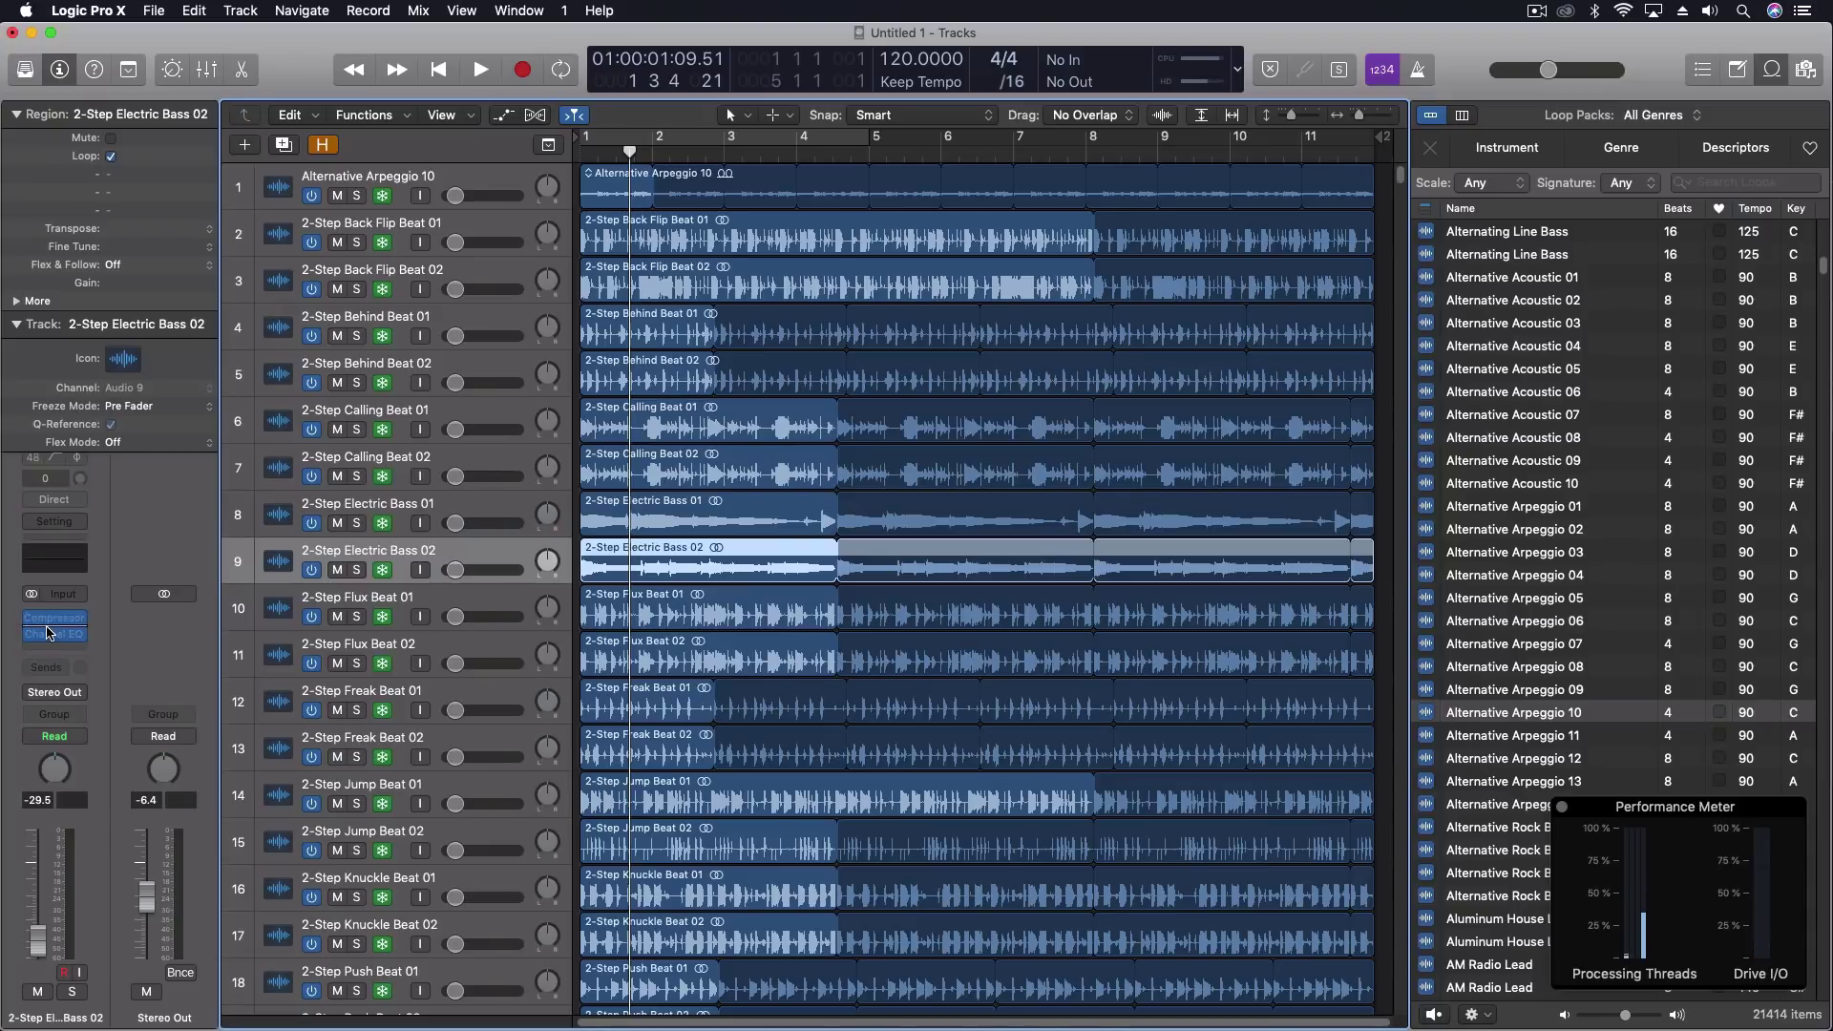